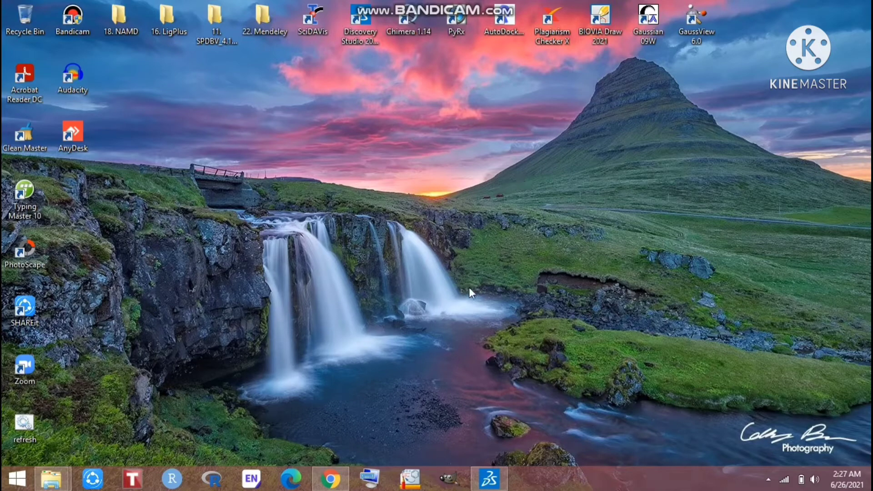
Bring the Chrome window showing the RCSB PDB 5ZJF (LDHA-MA) entry to the front.
click(331, 478)
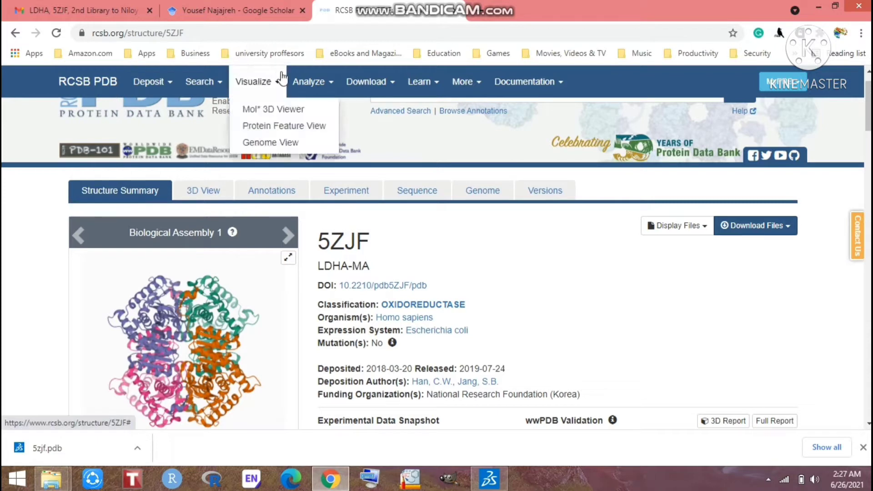
Look over the 5ZJF entry's Visualize, Analyze and More menus, then minimize Chrome.
mouse_move(475, 107)
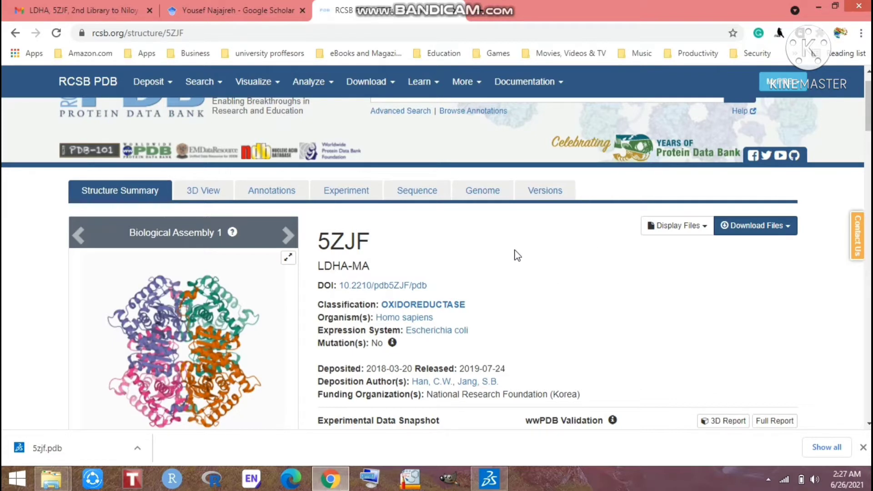
click(819, 7)
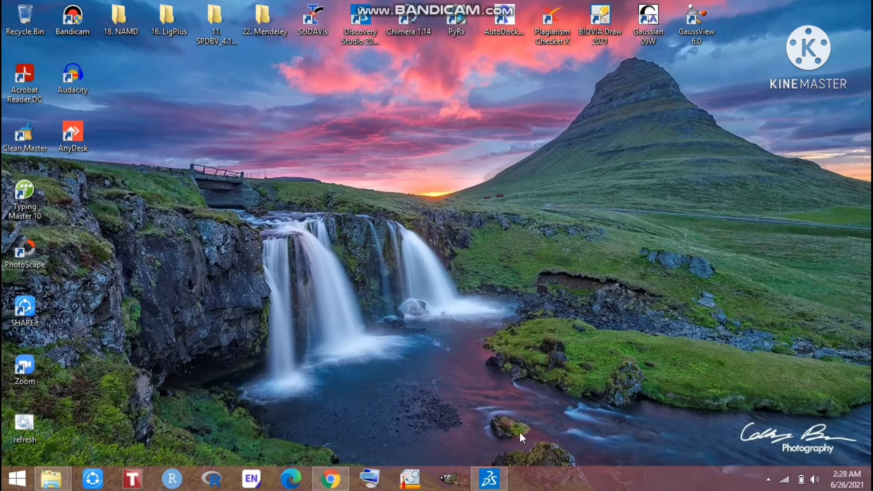
Restore Discovery Studio and start opening a structure file via File > Open.
click(489, 478)
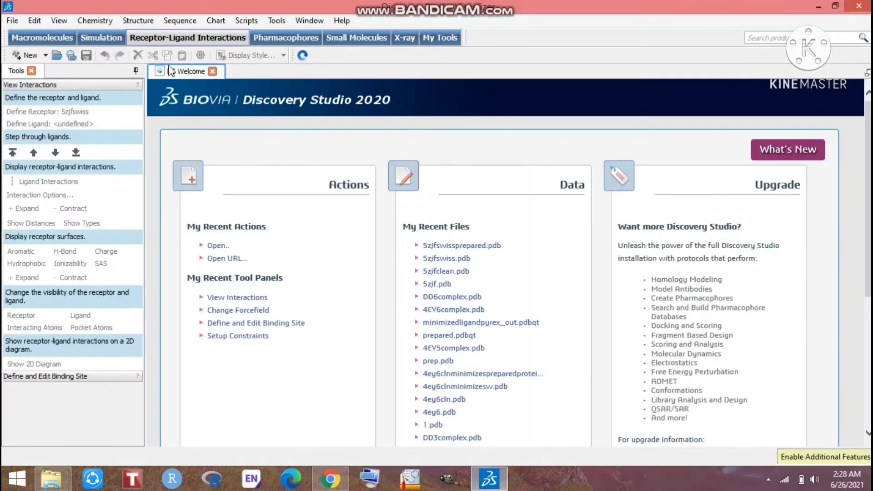
click(16, 22)
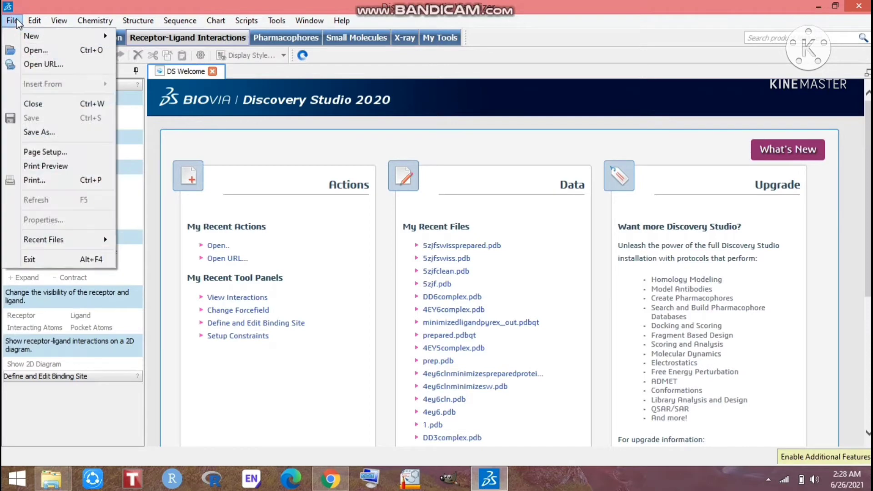
click(31, 51)
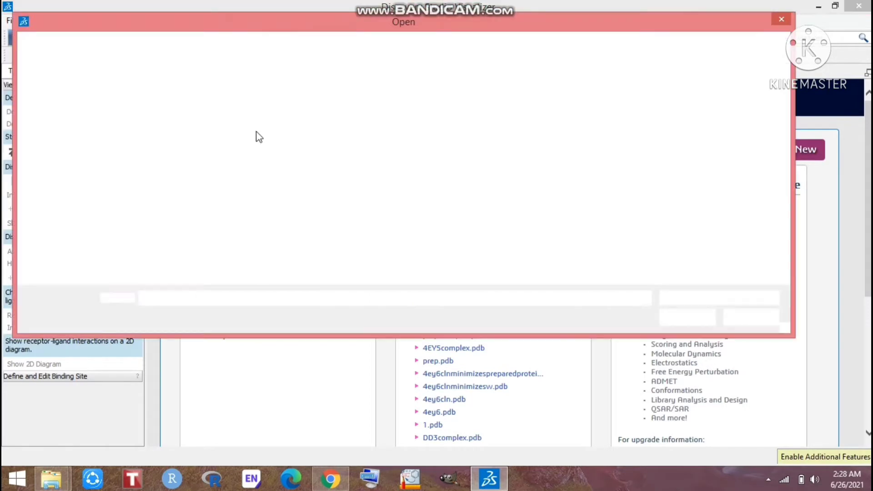
Load 5zjf from the trial folder, shown as ribbons in a new 5zjf tab.
click(509, 45)
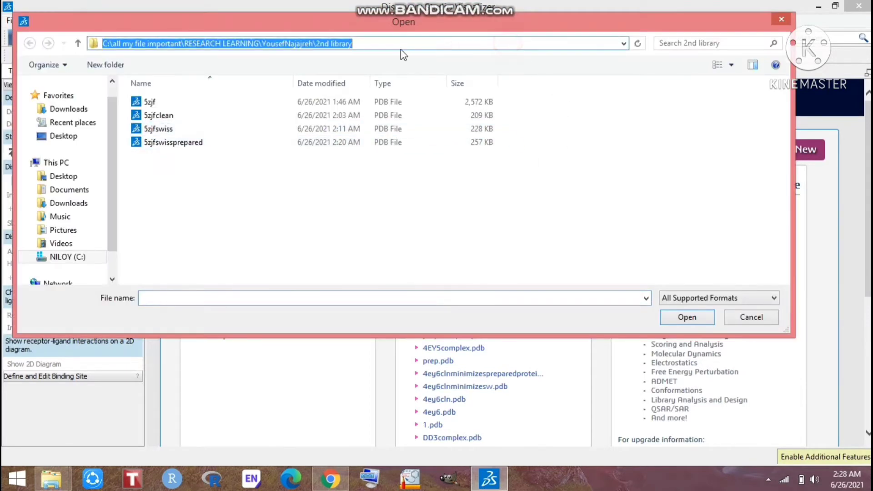
right_click(400, 42)
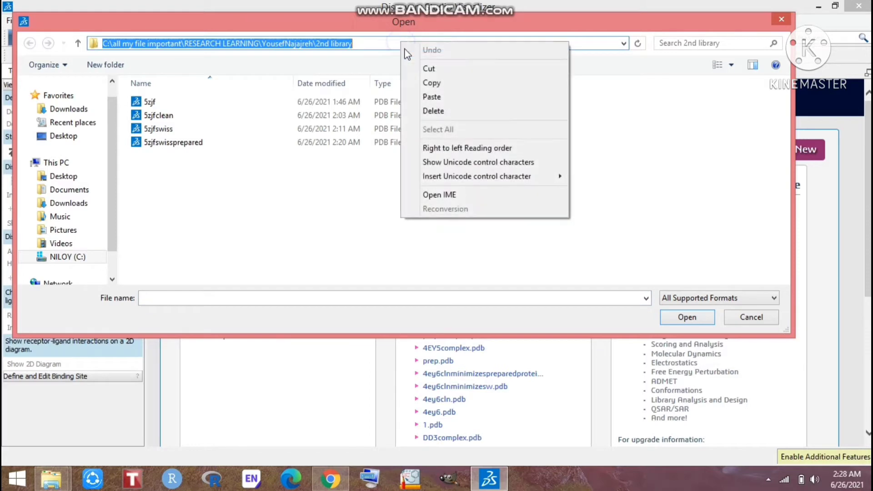
click(434, 96)
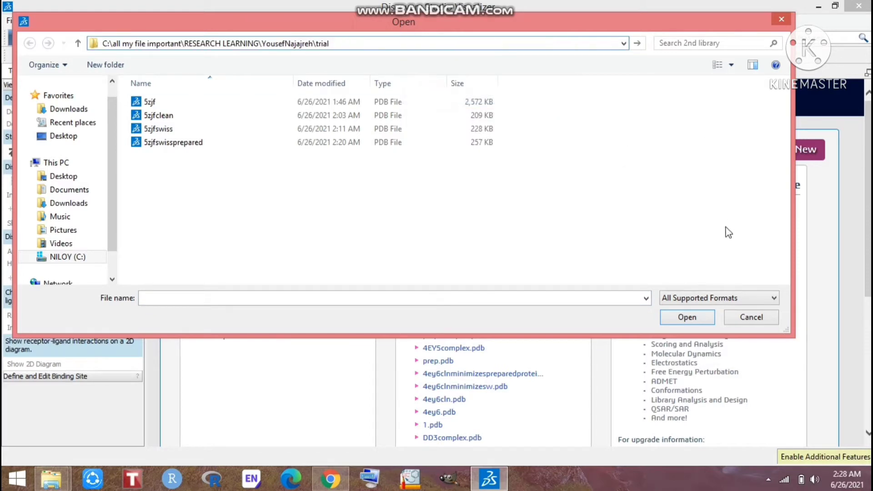
click(671, 316)
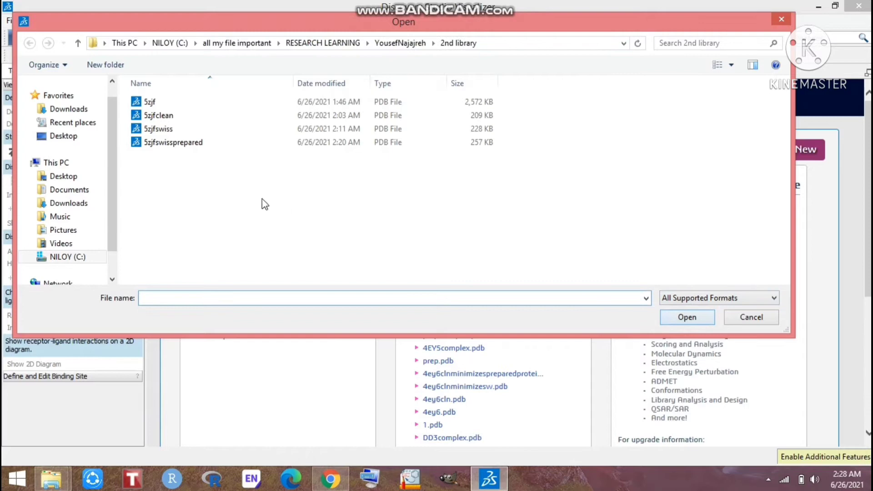
click(398, 44)
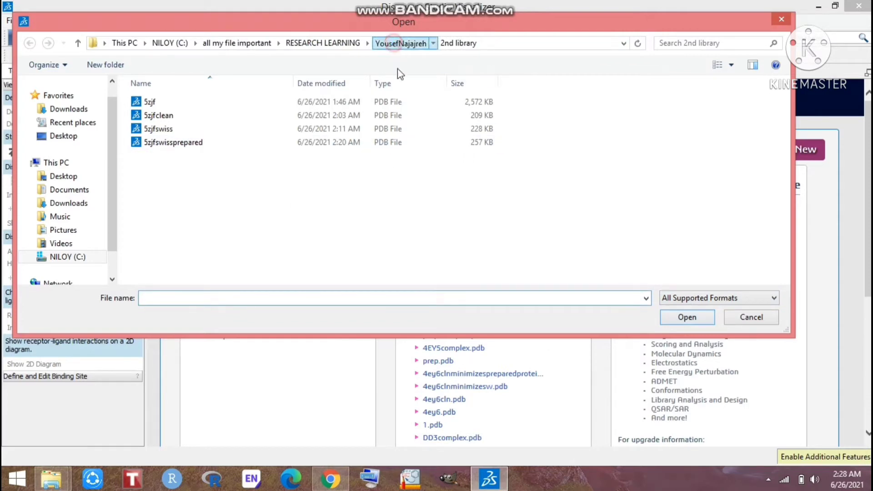
double_click(179, 129)
click(187, 105)
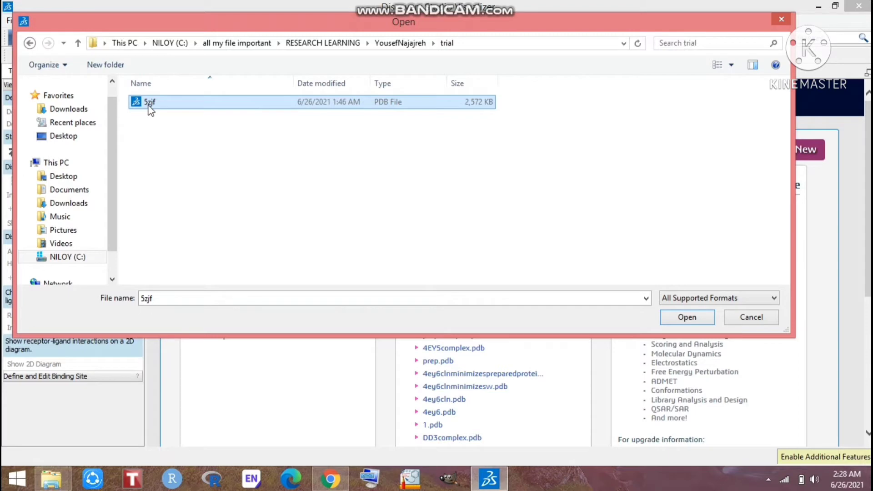
click(685, 318)
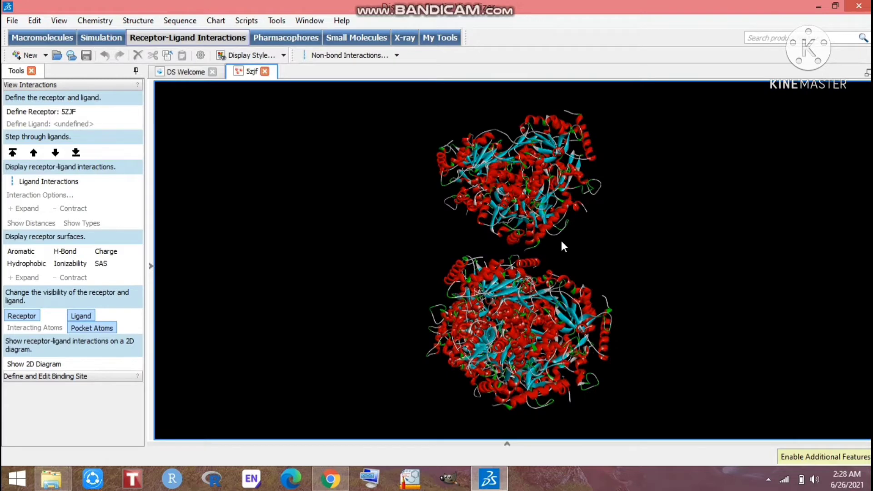
Inspect chains B, C, A and the whole 5ZJF node in the rotated view, then return to Chrome.
click(151, 267)
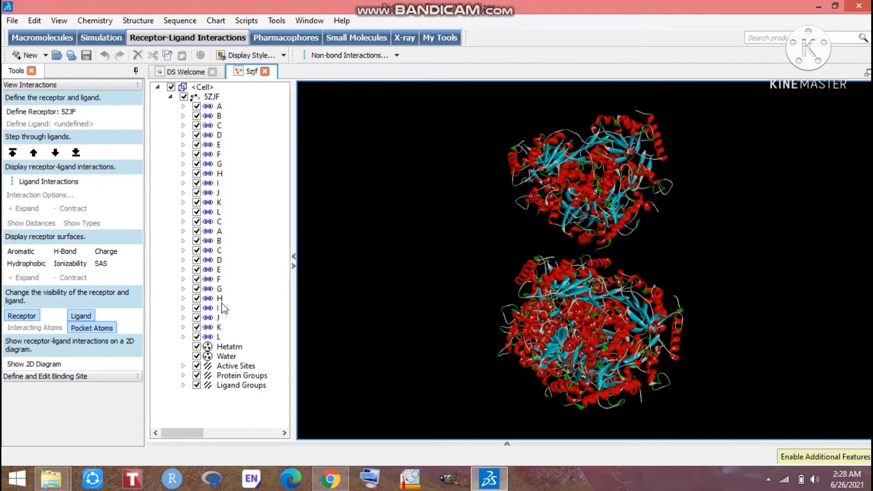
click(218, 115)
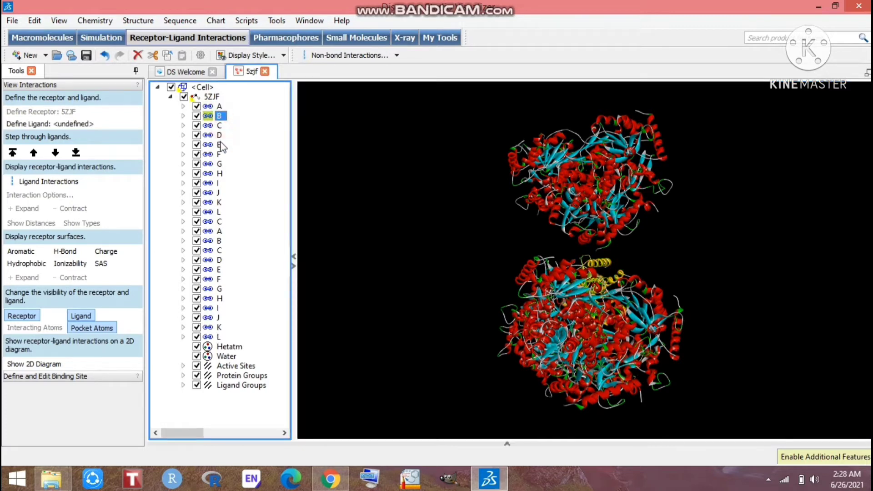
key(Down)
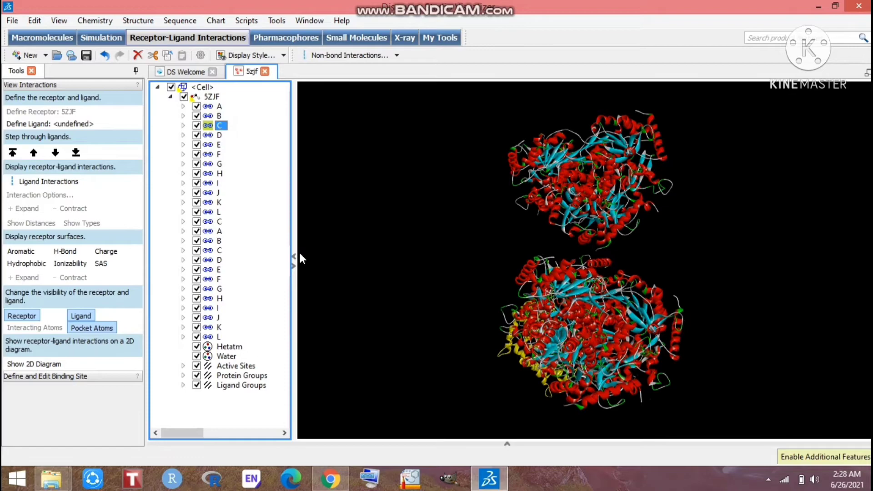
right_drag(470, 205, 596, 209)
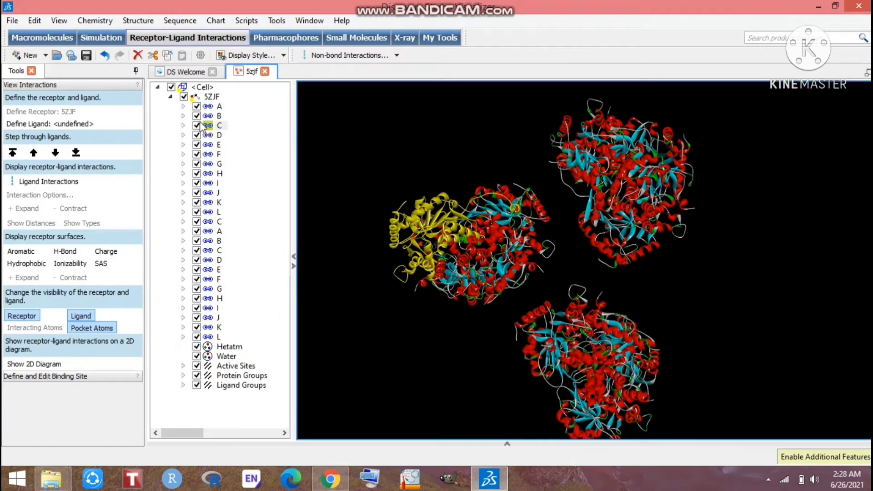
click(210, 97)
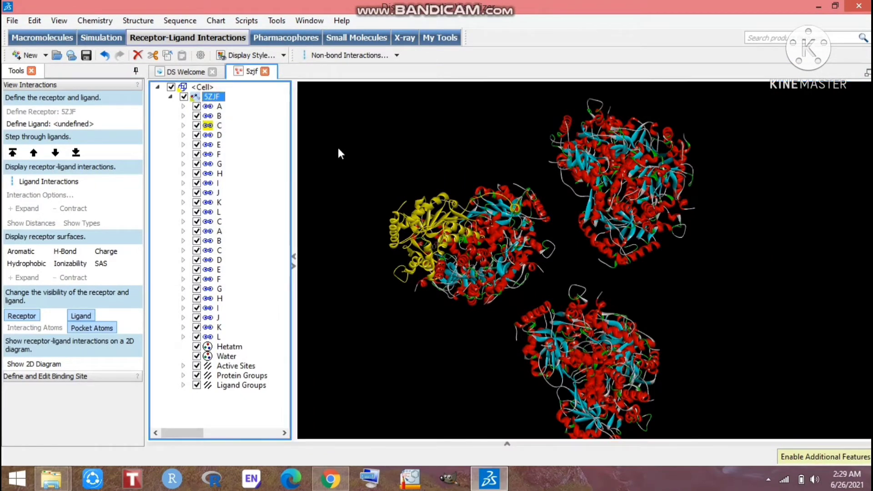
click(359, 148)
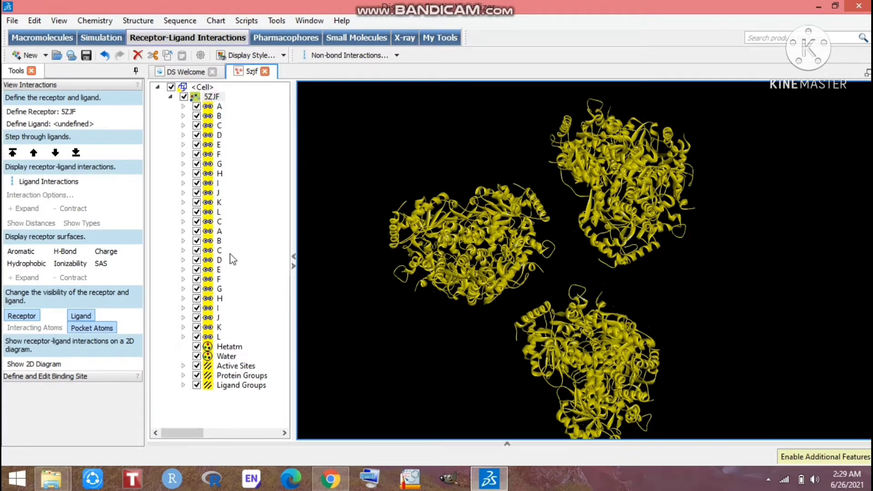
click(211, 106)
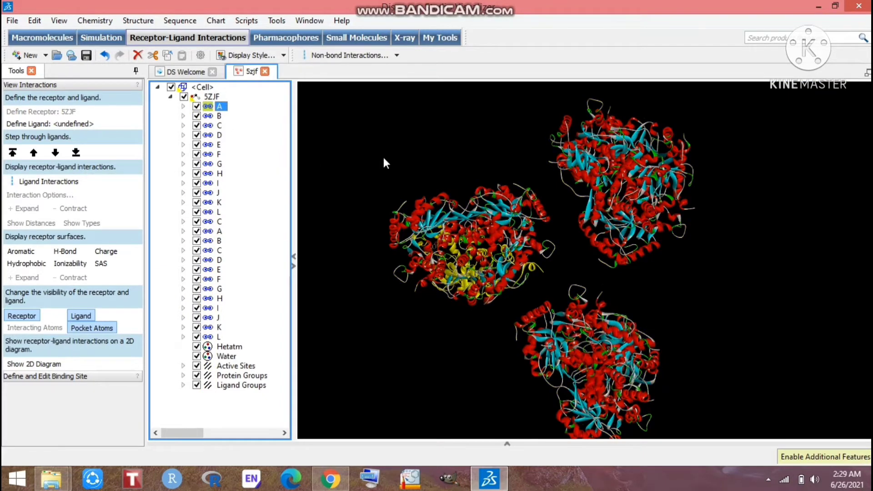
click(212, 96)
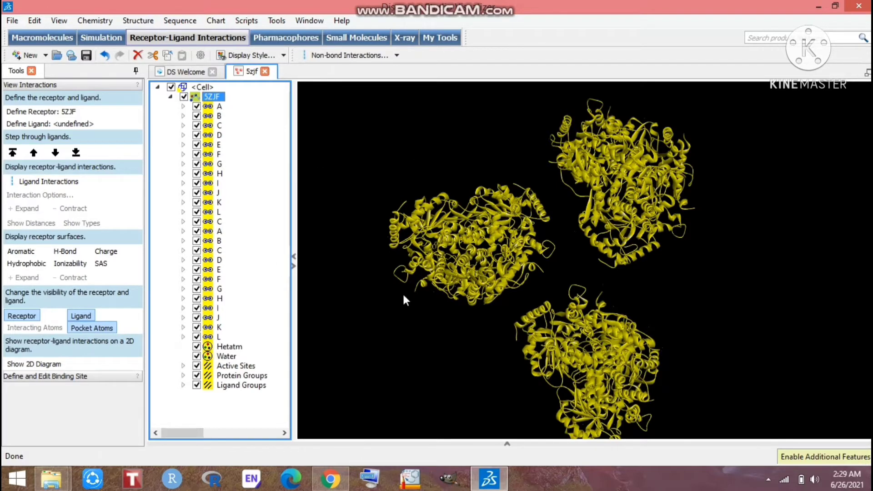
click(394, 320)
click(331, 478)
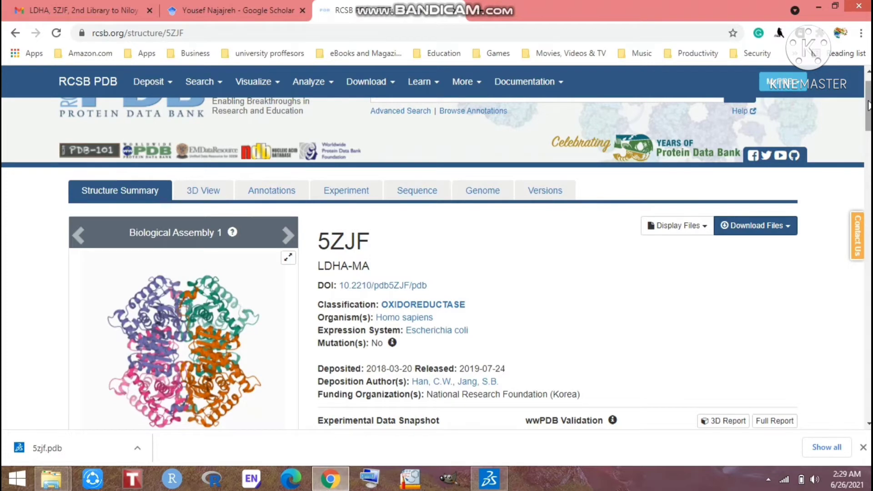
Scroll the 5ZJF page through chains A–L down to the Small Molecules table listing 9G9.
scroll(869, 105, down, 3)
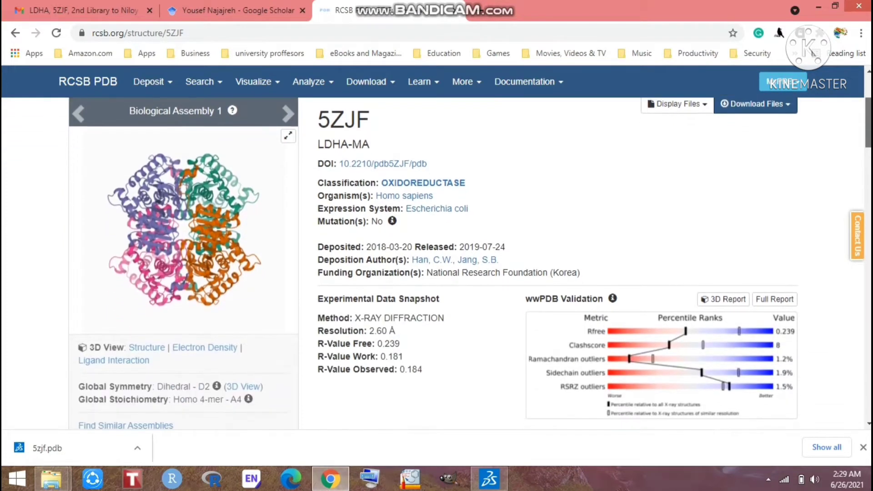
scroll(345, 212, down, 2)
scroll(346, 212, up, 4)
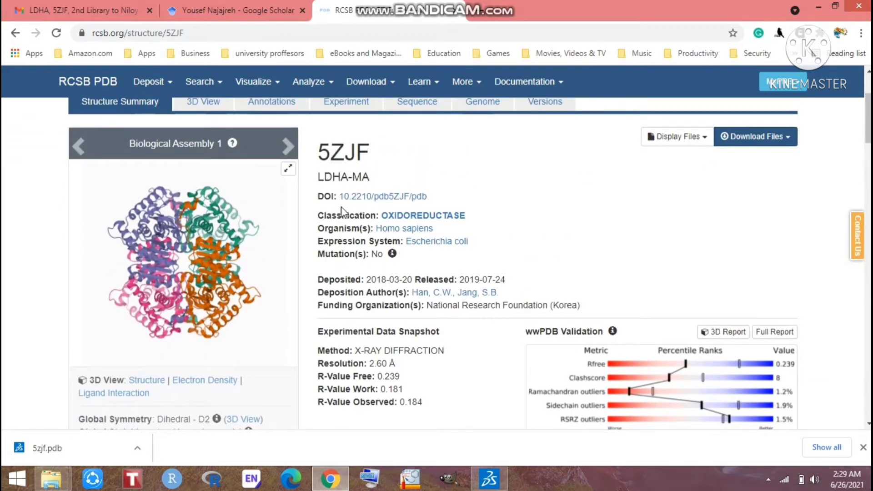
scroll(867, 119, down, 2)
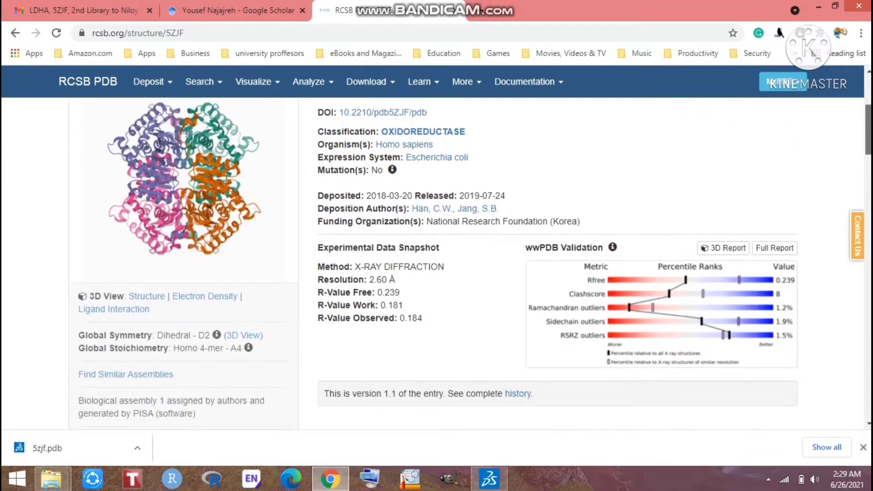
scroll(866, 136, down, 5)
scroll(469, 261, down, 7)
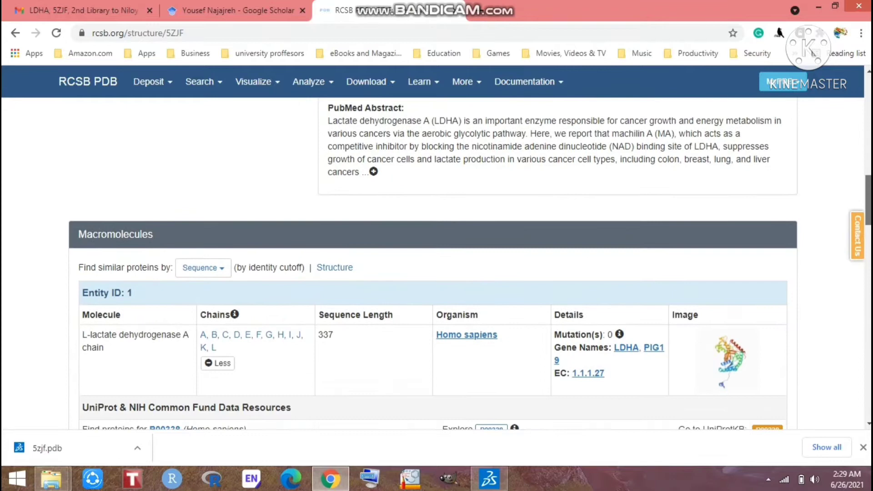
scroll(439, 268, down, 2)
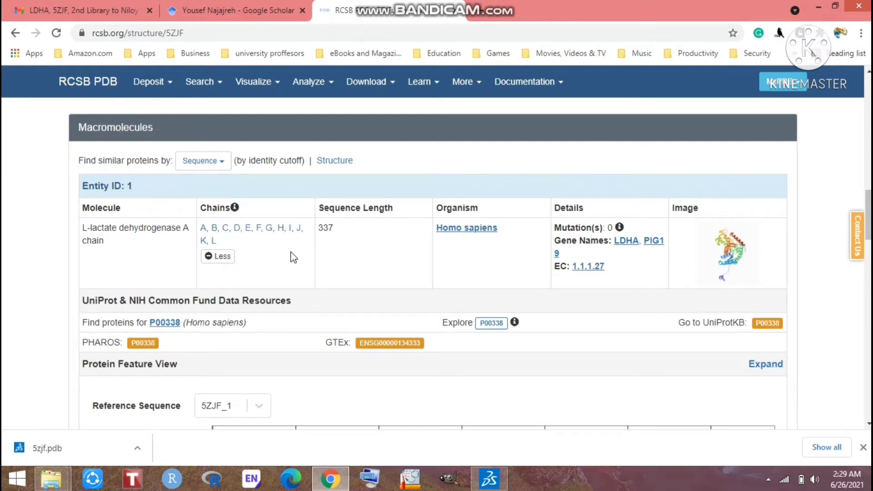
scroll(469, 267, down, 2)
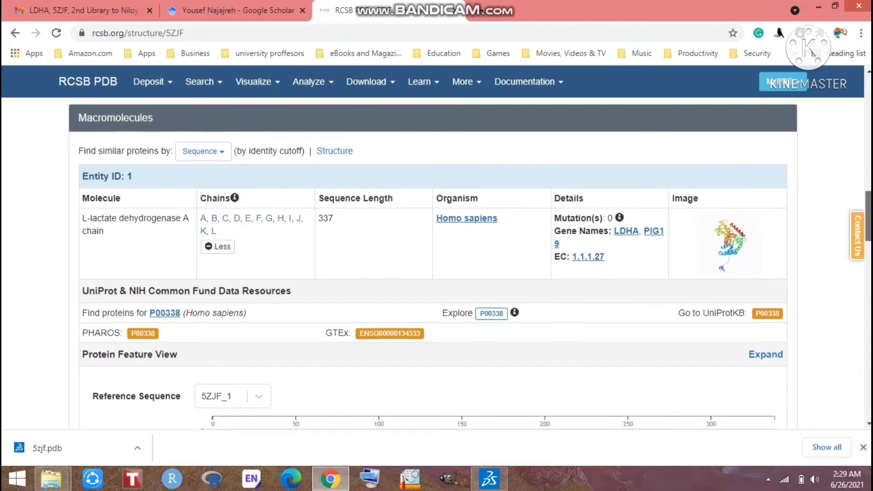
scroll(104, 241, down, 10)
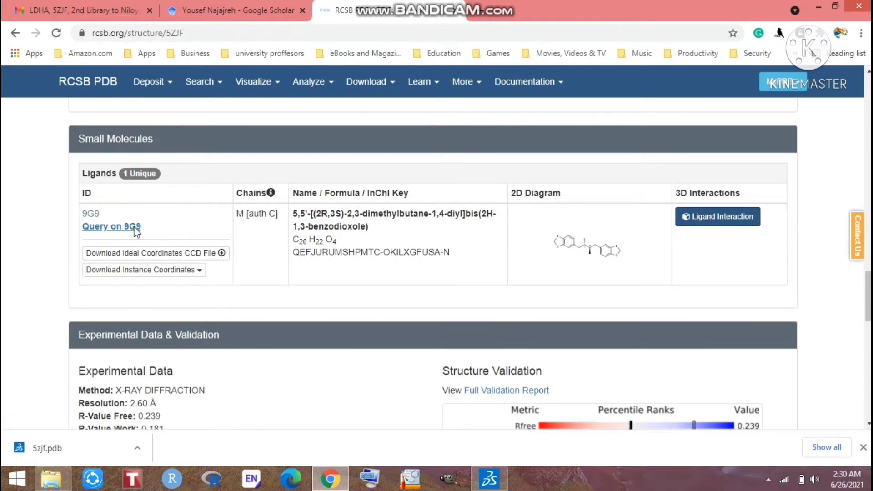
Review the 5ZJF summary (X-ray, 2.60 Å) and chain details, then switch to Discovery Studio.
drag(868, 293, 868, 105)
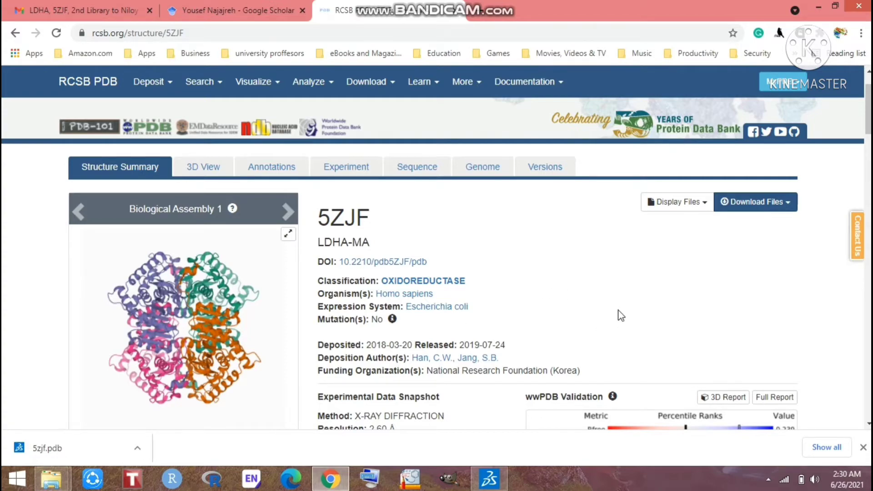
drag(868, 113, 846, 296)
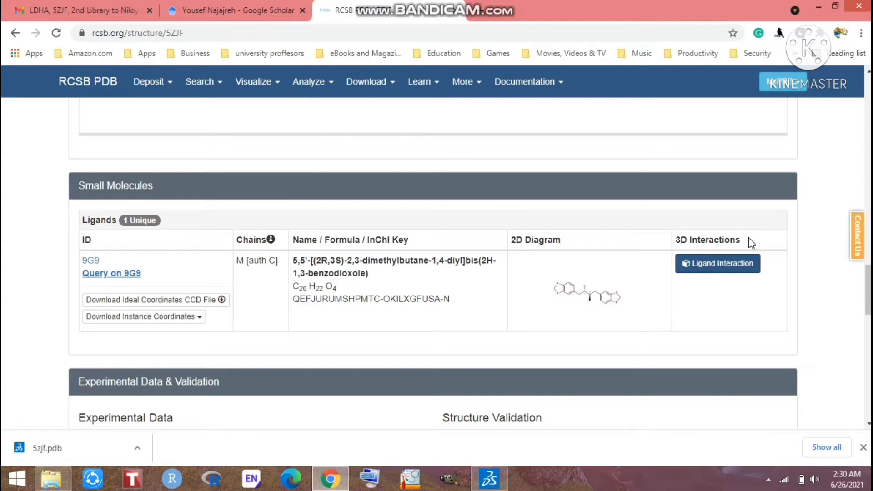
drag(867, 294, 867, 110)
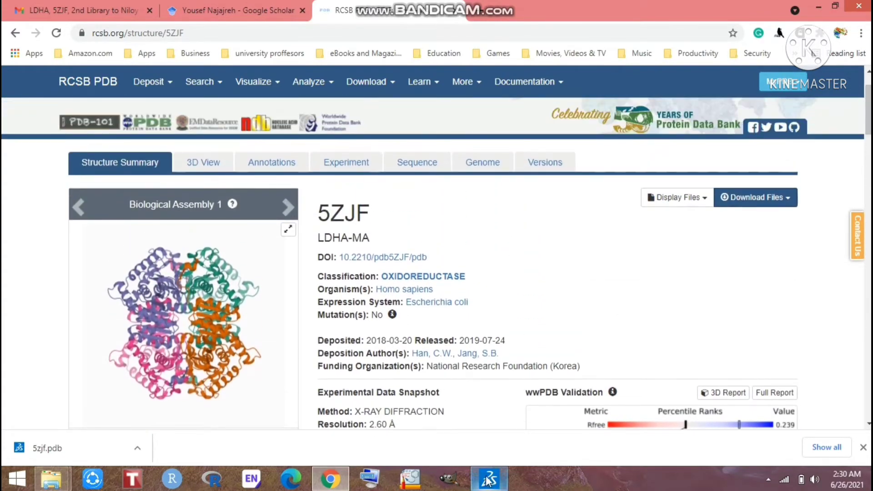
mouse_move(488, 480)
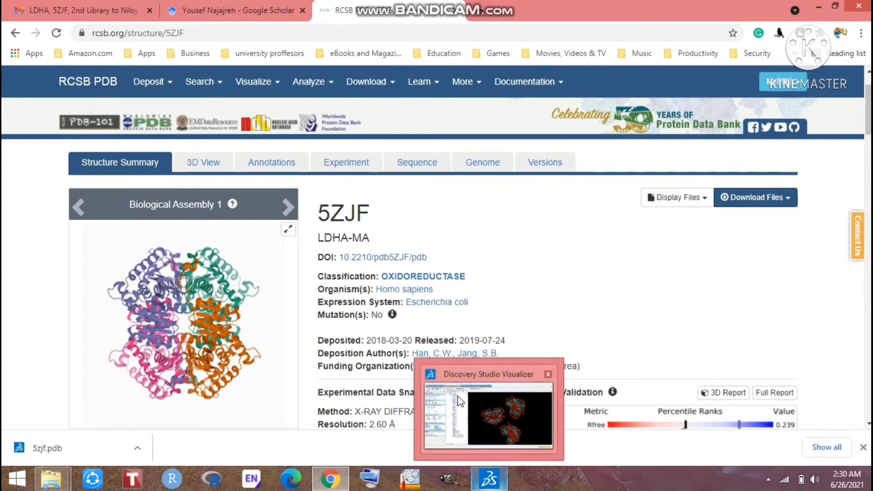
scroll(866, 114, down, 1)
scroll(431, 264, down, 15)
scroll(432, 264, down, 4)
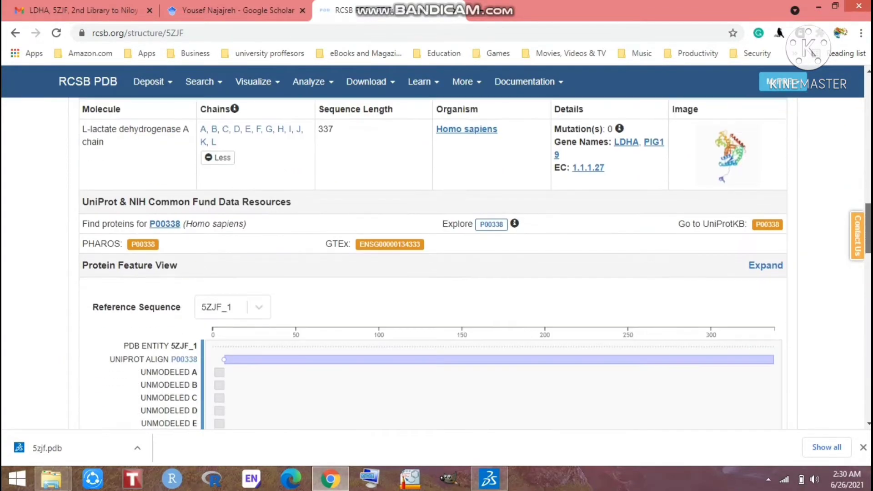
scroll(498, 337, up, 15)
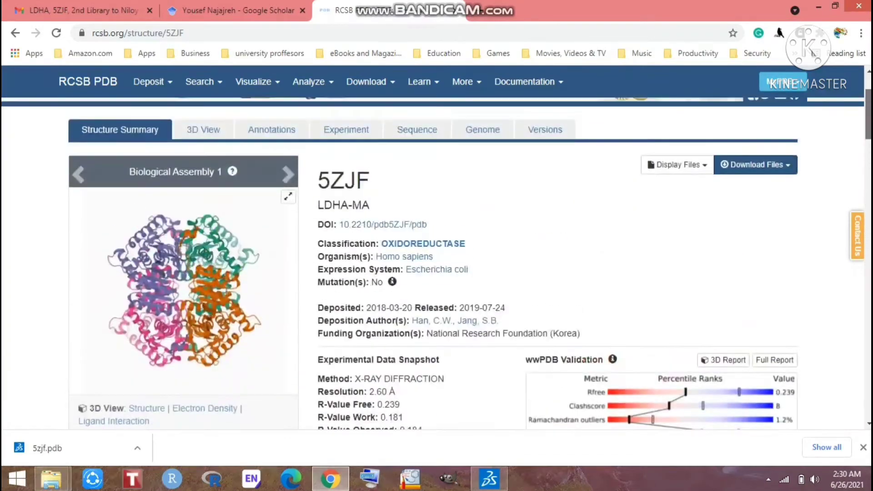
click(489, 478)
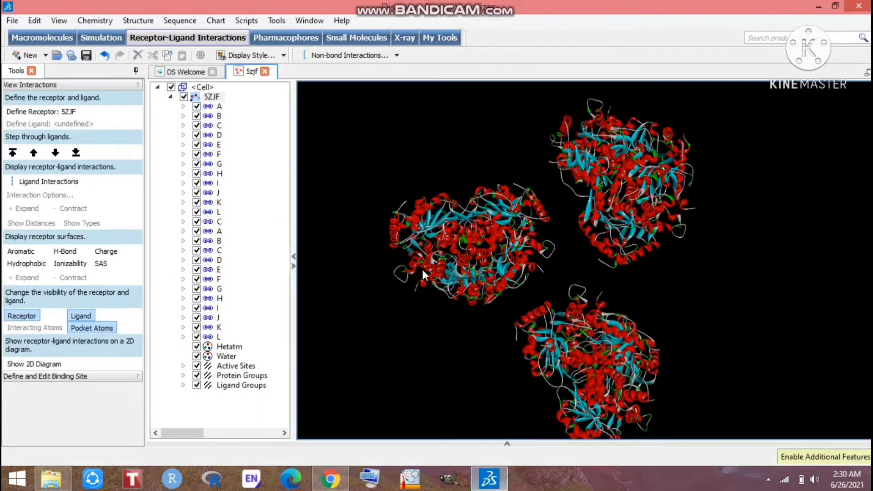
Delete chains A, B, D and E one by one, keeping chain C, then select chains F through L.
click(219, 106)
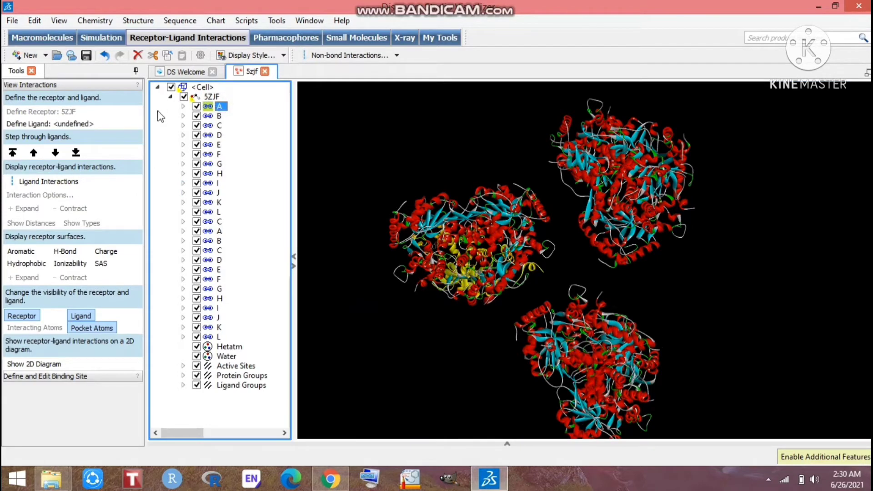
click(137, 55)
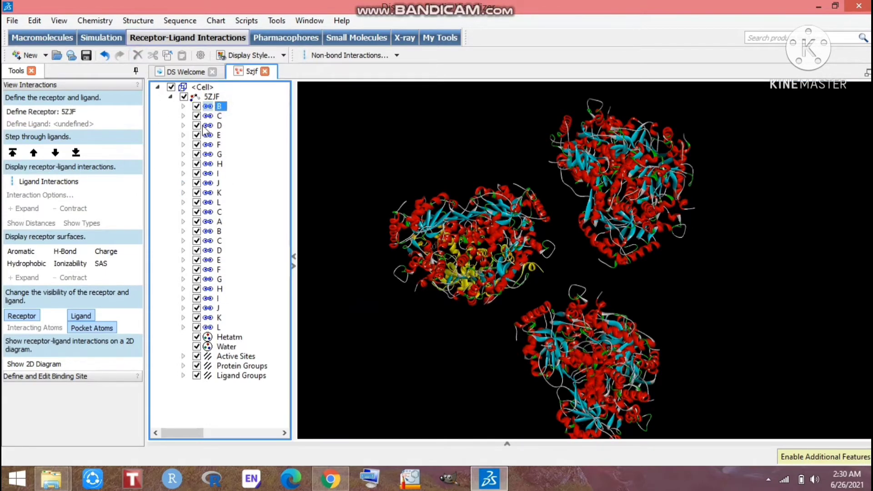
click(219, 105)
click(137, 55)
click(219, 116)
click(137, 56)
click(218, 116)
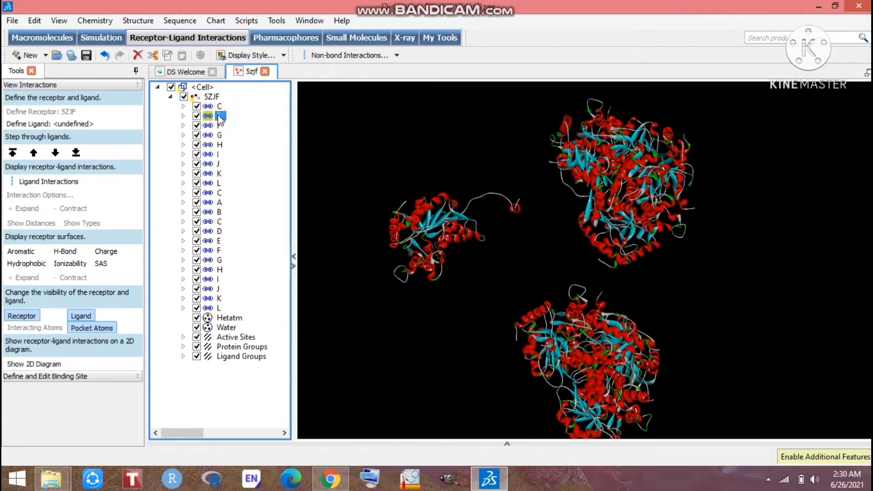
click(137, 56)
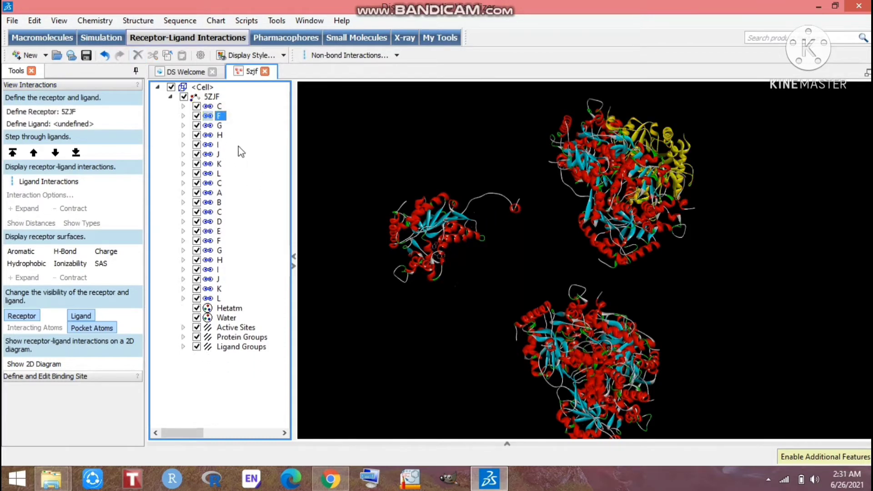
click(206, 117)
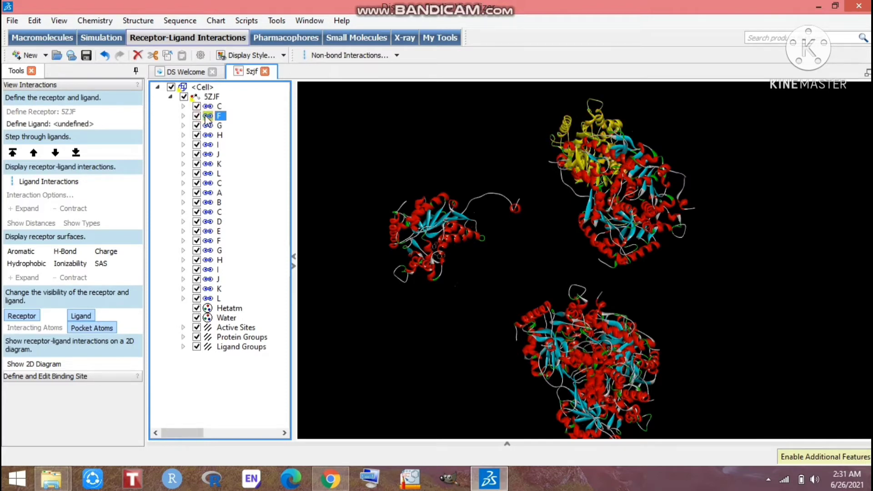
shift+click(211, 173)
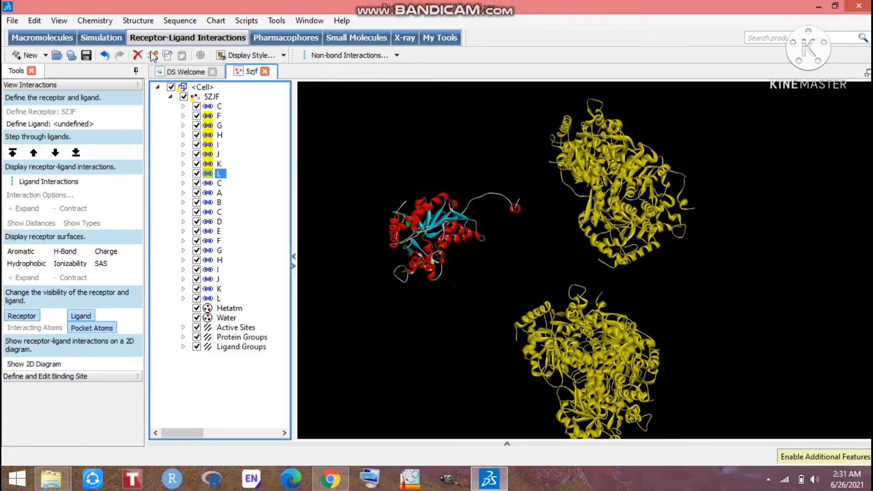
Delete chains F–L, then chains A, B and D–L of the next set, keeping only C chains.
click(36, 21)
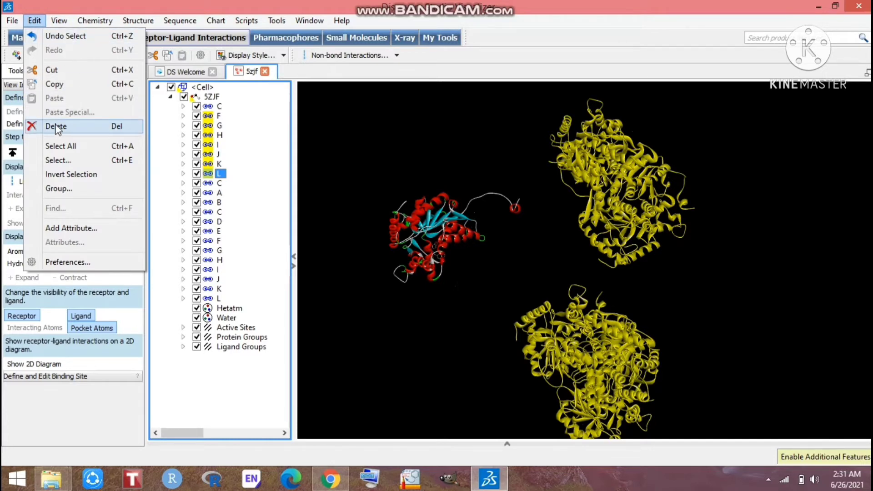
click(74, 128)
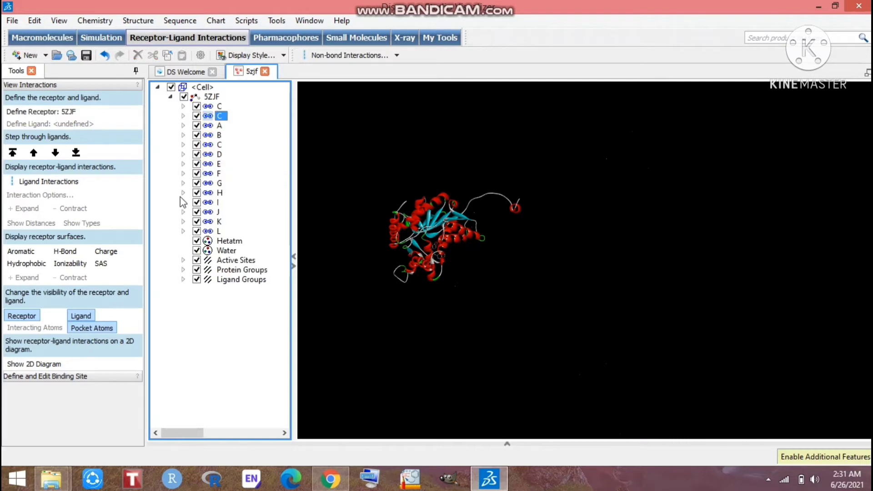
click(219, 126)
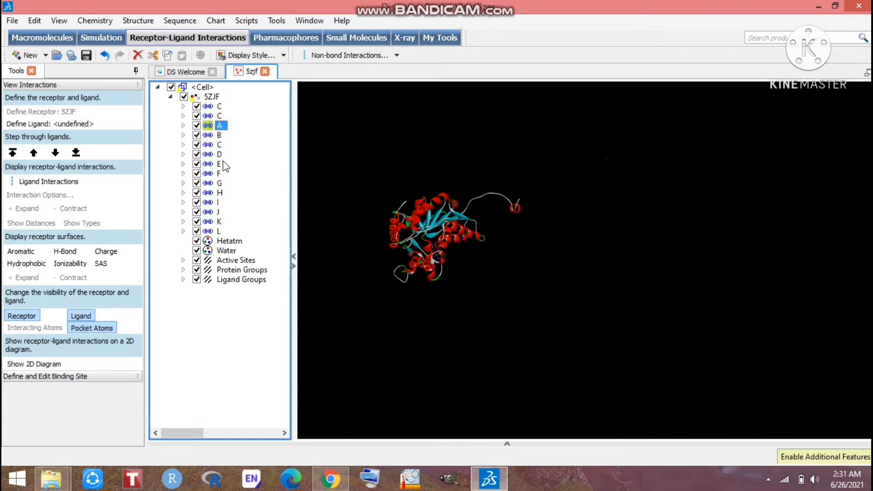
ctrl+click(219, 135)
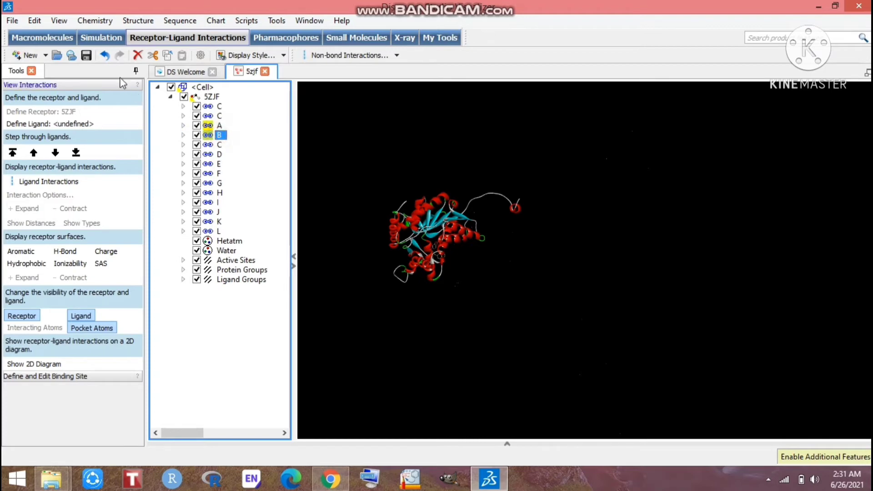
click(138, 55)
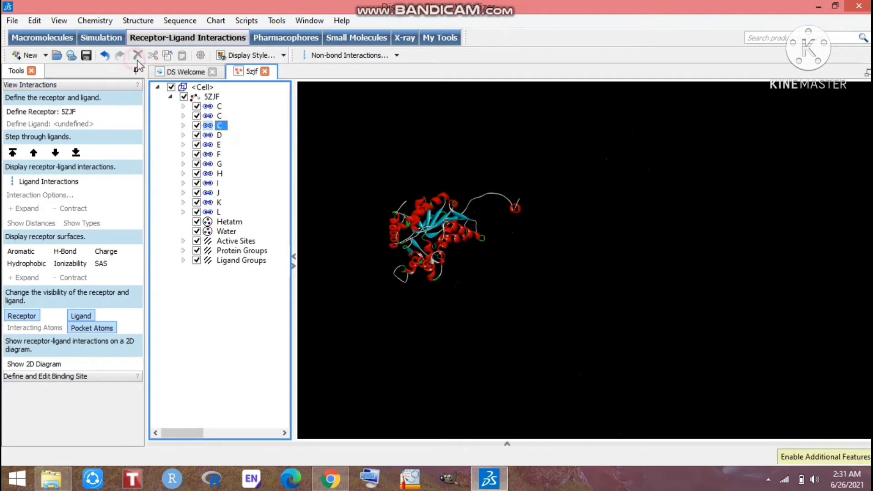
click(214, 136)
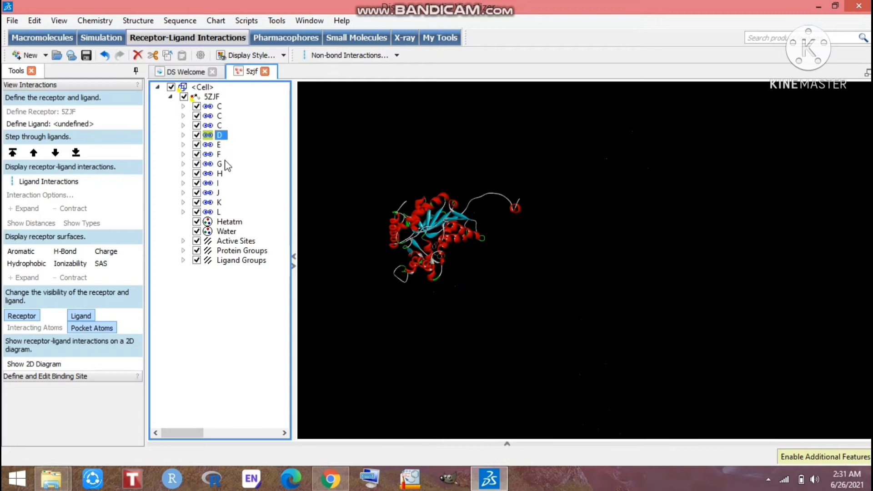
shift+click(209, 212)
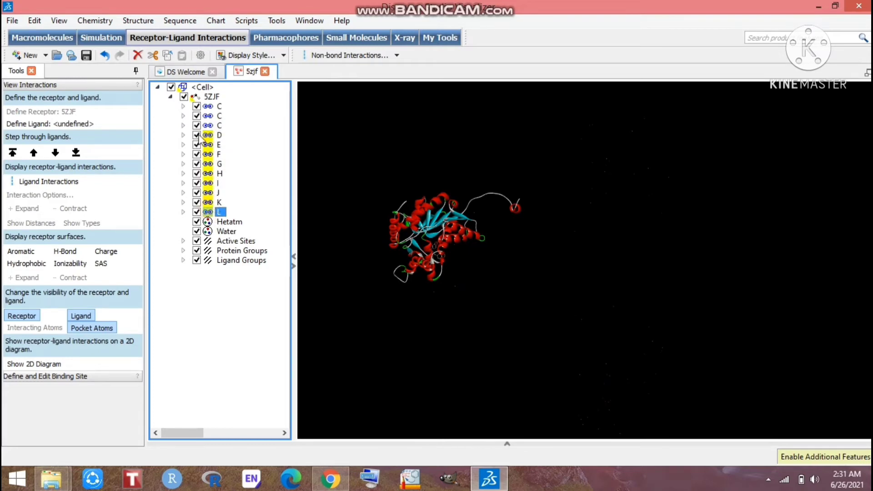
click(137, 55)
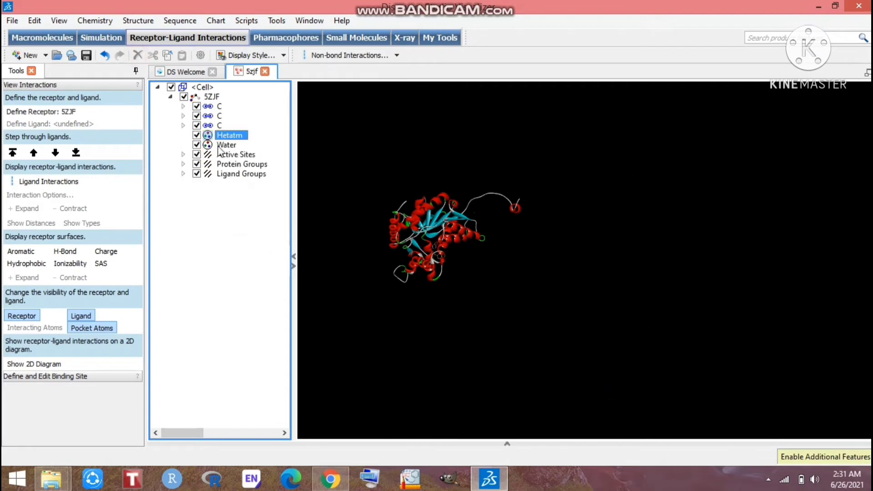
Rotate the trimmed C-chain 5ZJF model to inspect it and select the whole structure.
click(454, 237)
drag(489, 223, 537, 200)
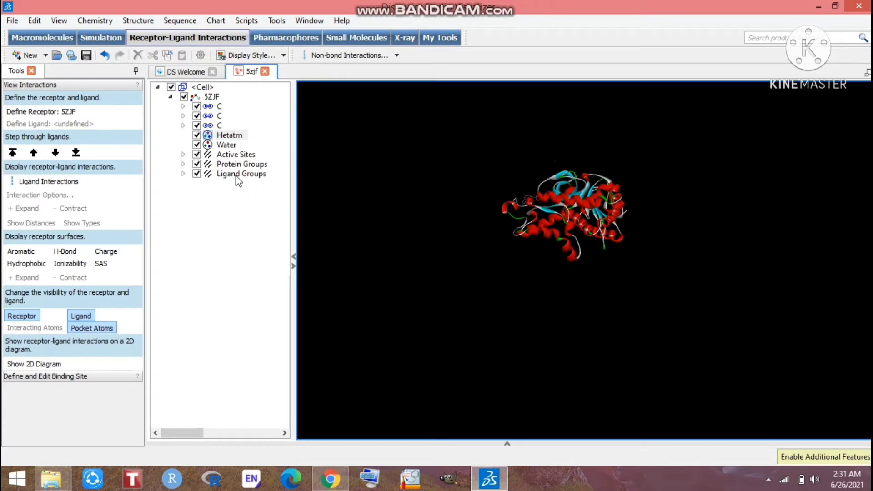
drag(607, 289, 536, 302)
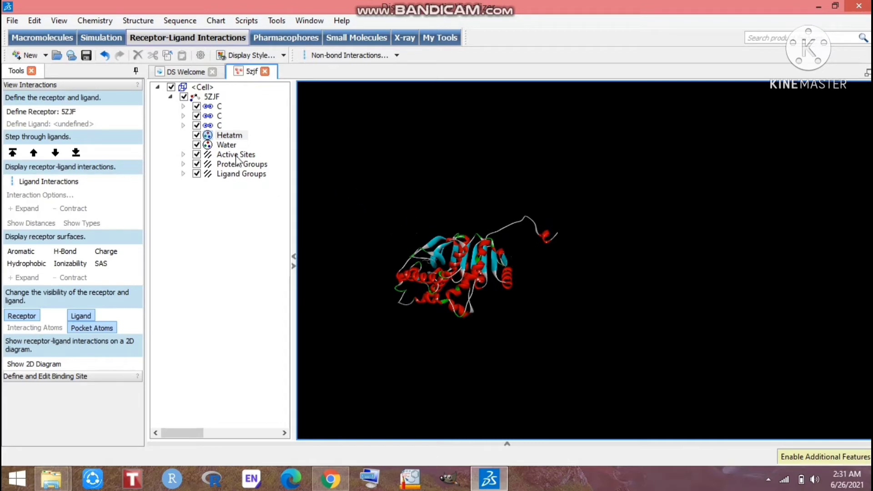
click(212, 96)
drag(393, 186, 473, 166)
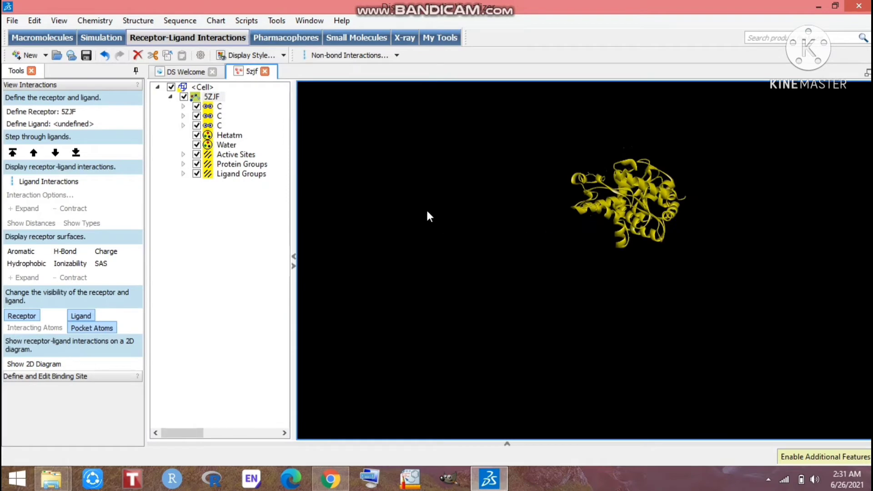
click(12, 21)
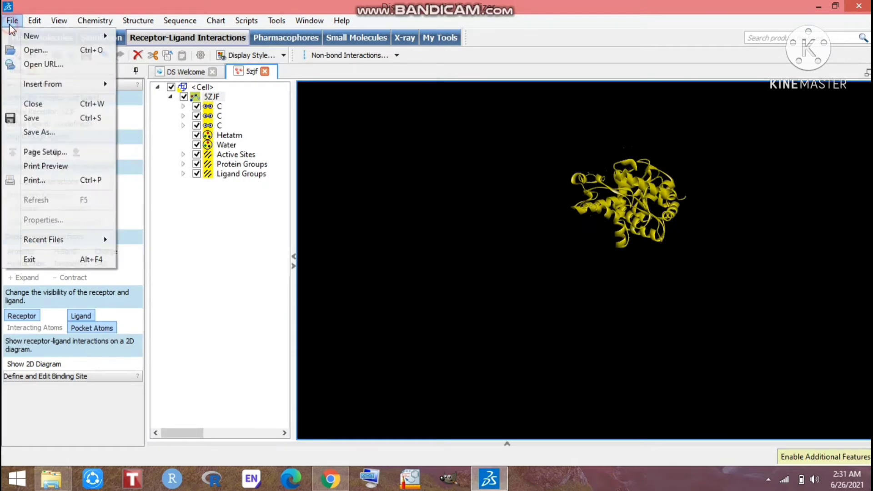
Save the structure as Protein Data Bank file 5zjfcln, then minimize Discovery Studio.
click(40, 132)
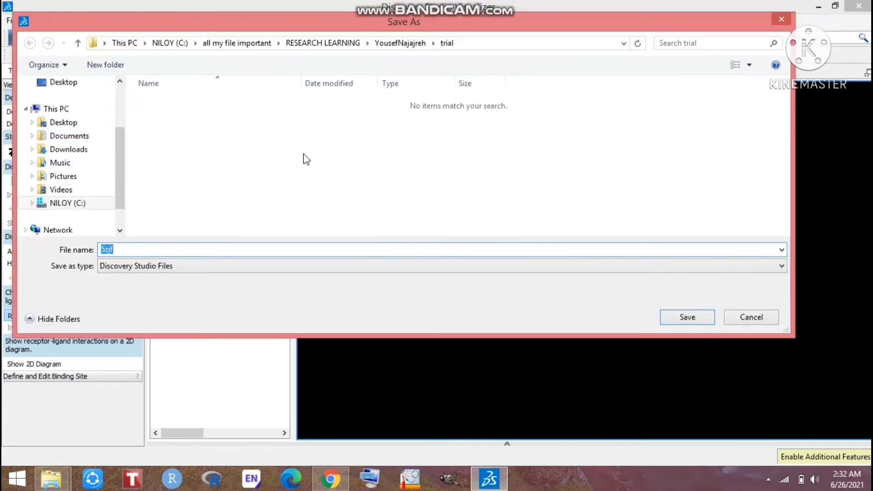
click(152, 250)
click(469, 266)
click(136, 317)
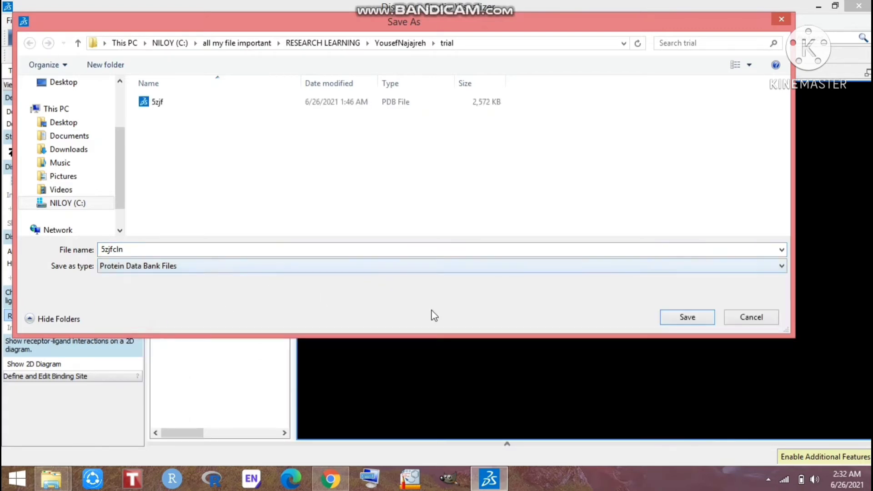
click(687, 318)
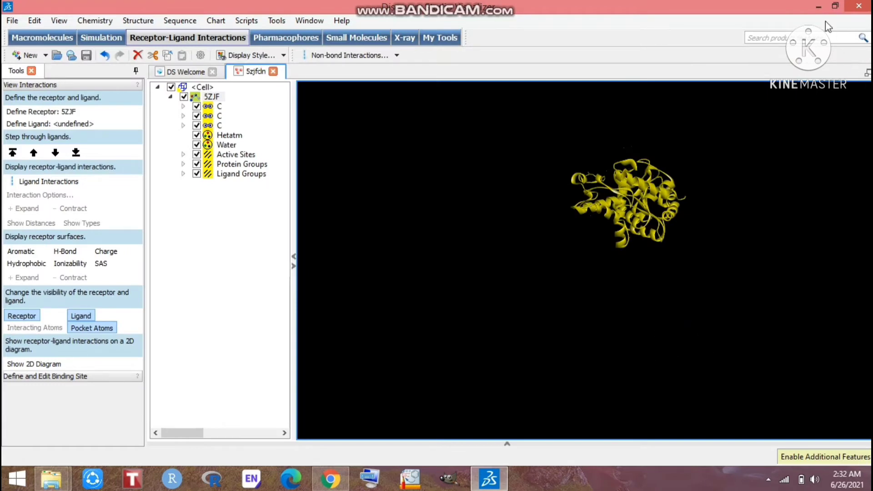
click(818, 7)
Launch spdbv from the SPDBV_4.10_PC desktop folder and dismiss its About box.
click(818, 7)
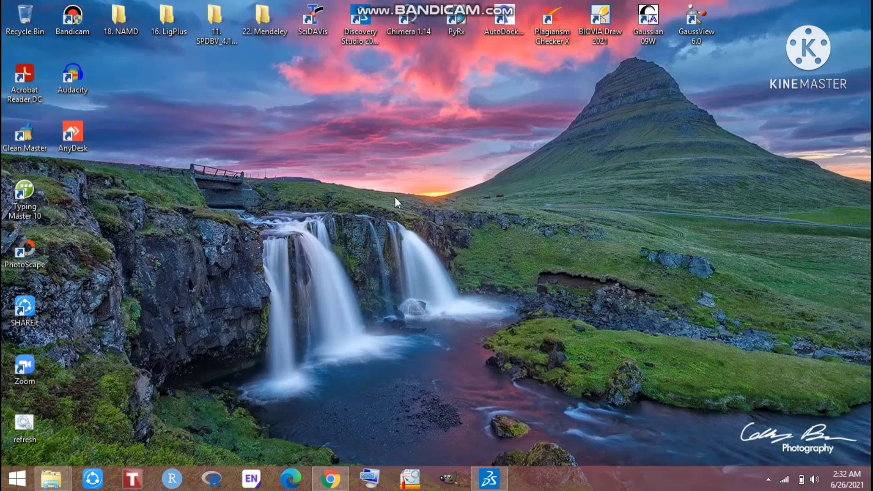
double_click(216, 23)
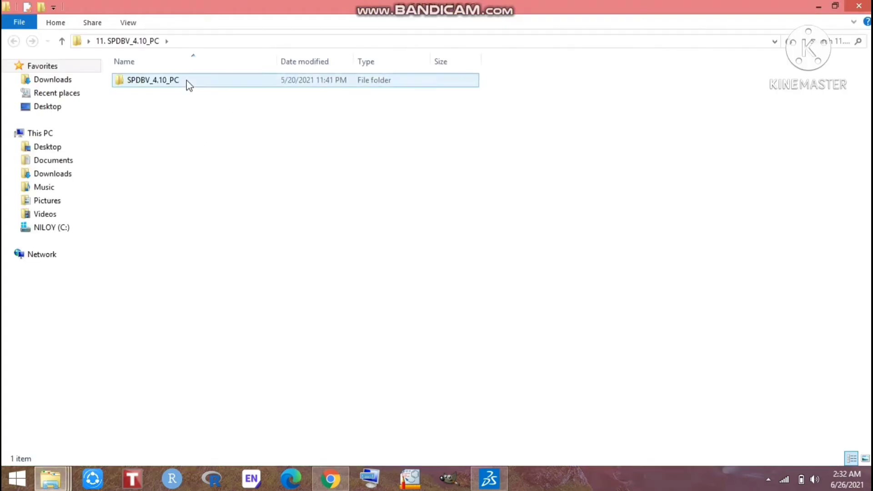
double_click(186, 81)
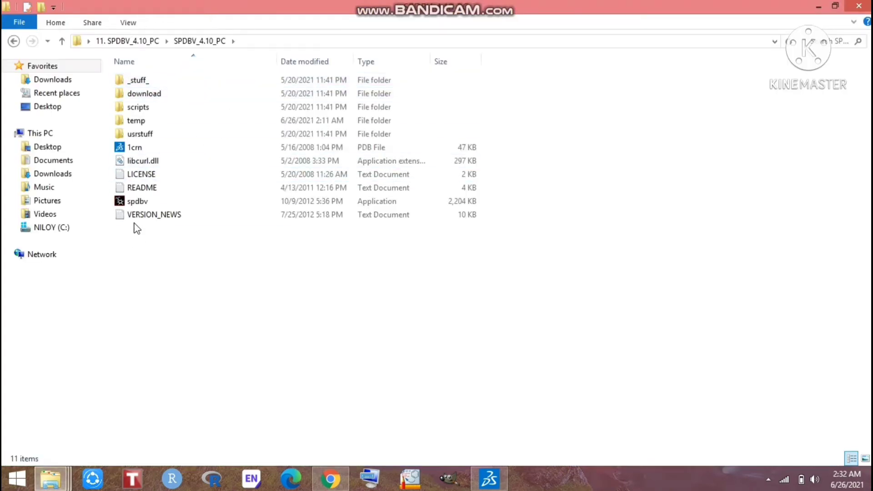
double_click(138, 202)
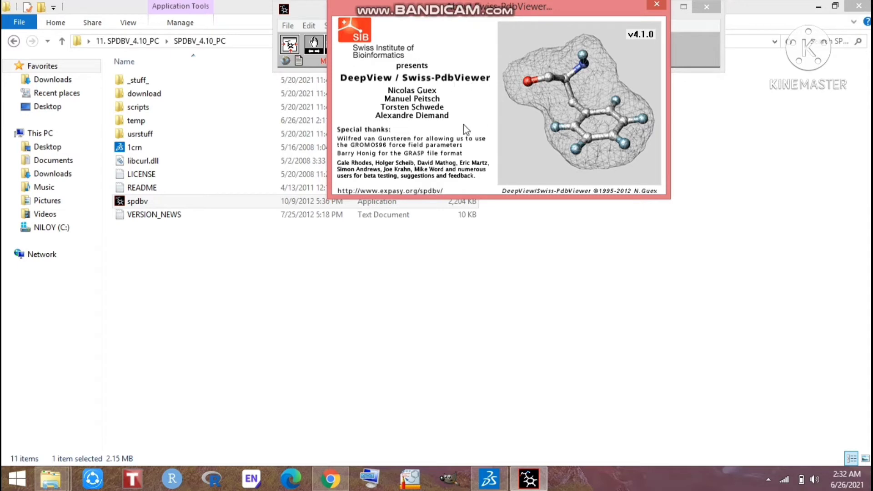
click(818, 8)
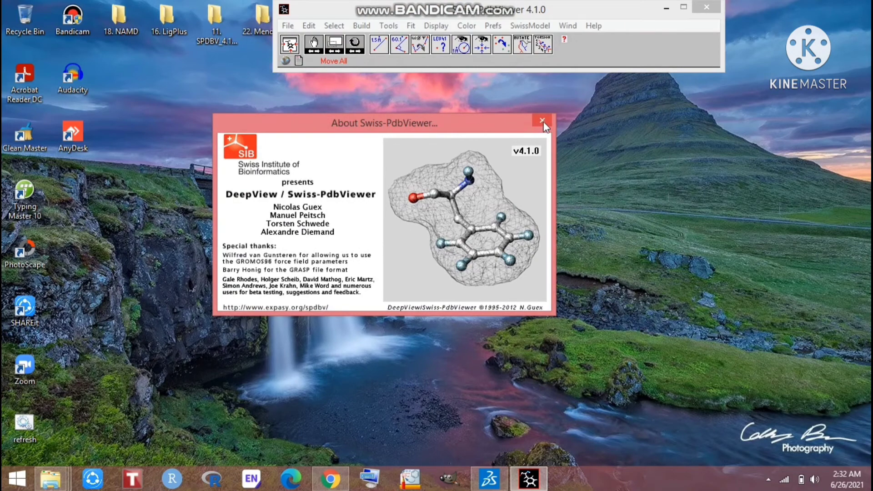
click(542, 121)
Open 5zjfcln from the YousefNajajreh > trial folder as a PDB file.
drag(482, 18, 483, 72)
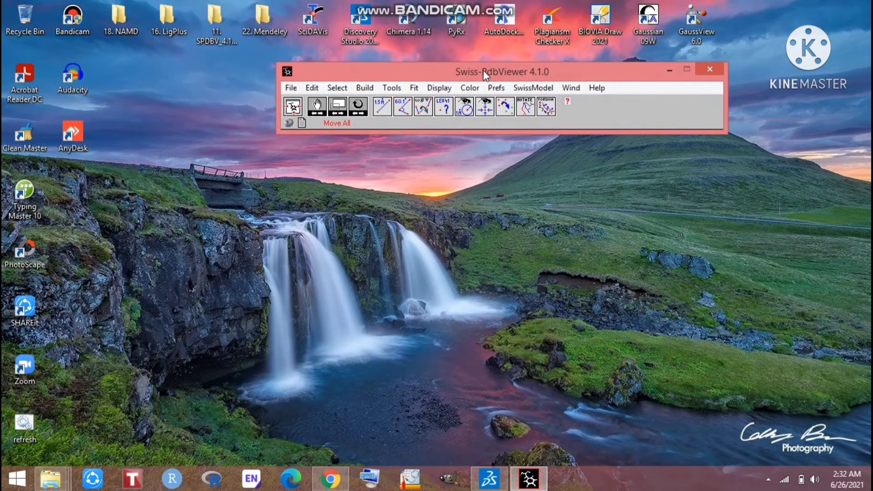
click(291, 87)
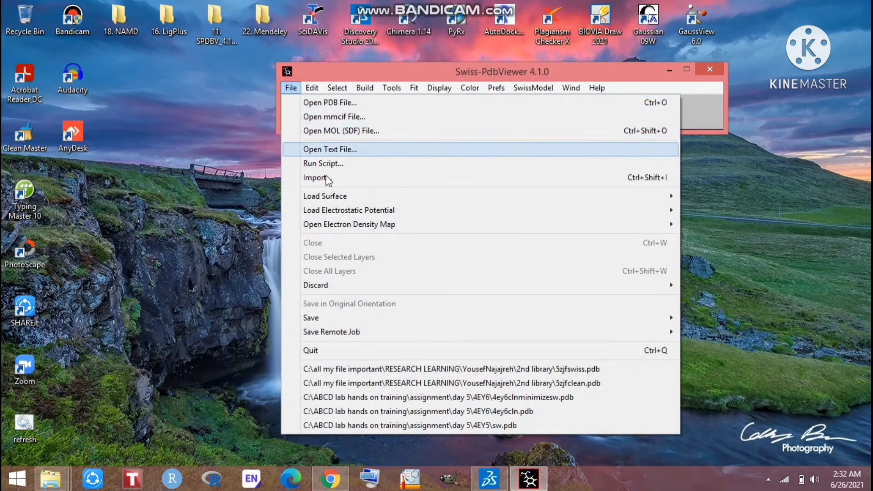
click(313, 103)
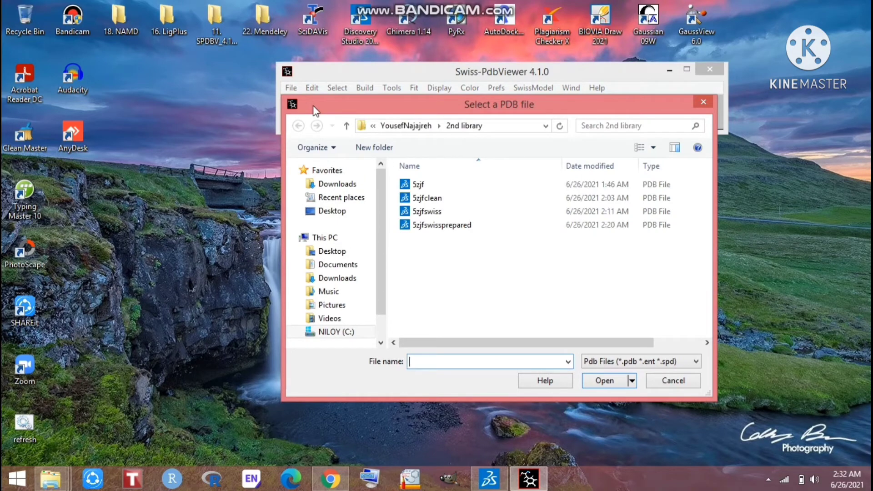
click(426, 127)
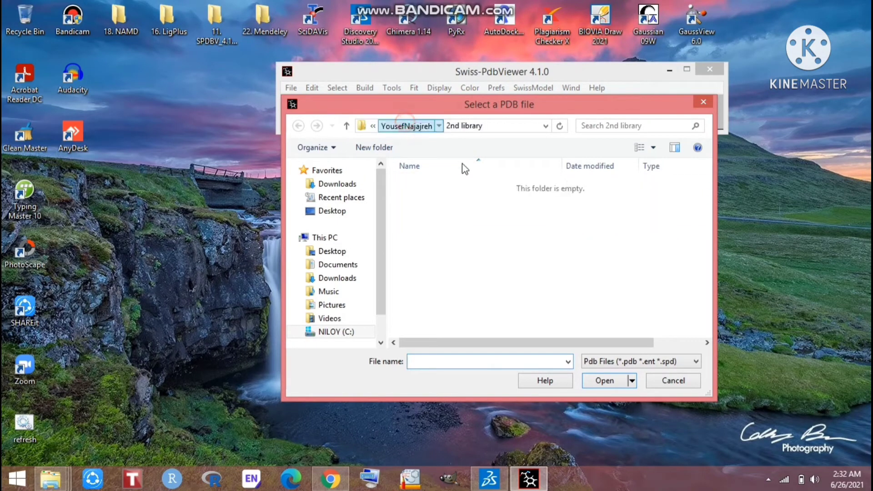
double_click(429, 213)
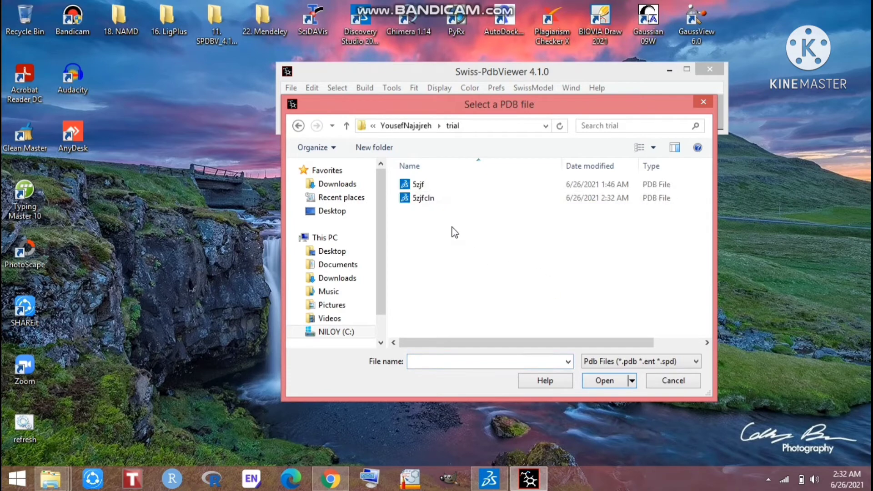
click(419, 199)
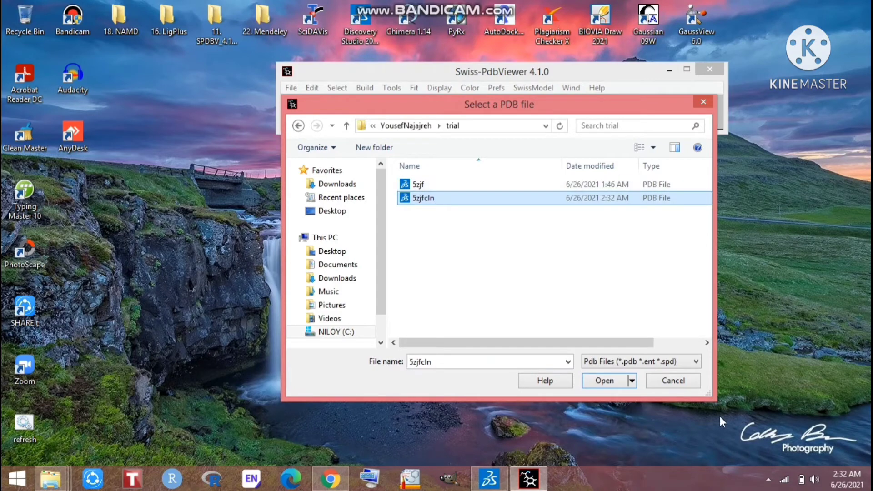
click(607, 382)
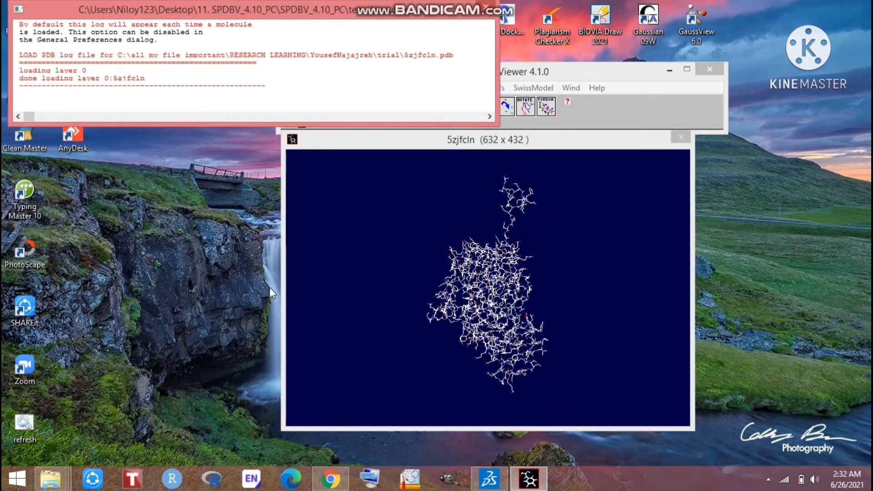
Drag the load log to the screen bottom and the viewer windows to the top.
drag(360, 14, 323, 416)
click(410, 69)
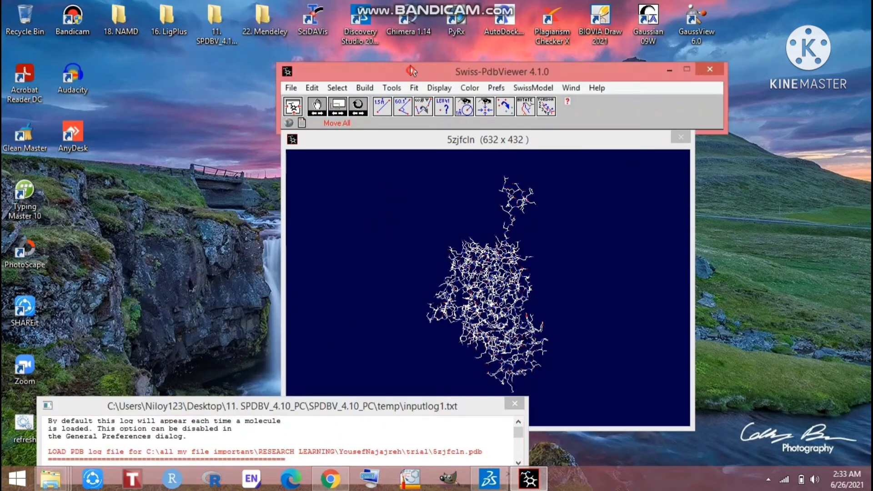
drag(410, 69, 405, 7)
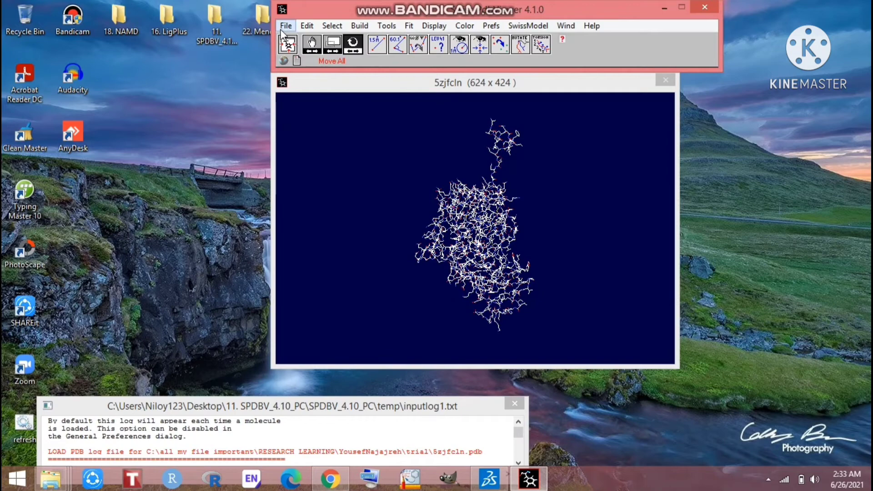
Select all residues of 5zjfcln and bring up the Tools menu.
click(336, 26)
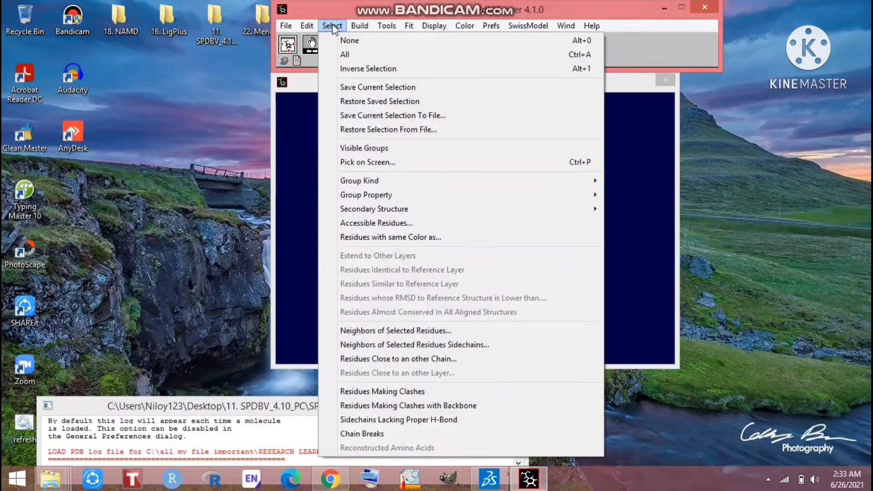
click(344, 53)
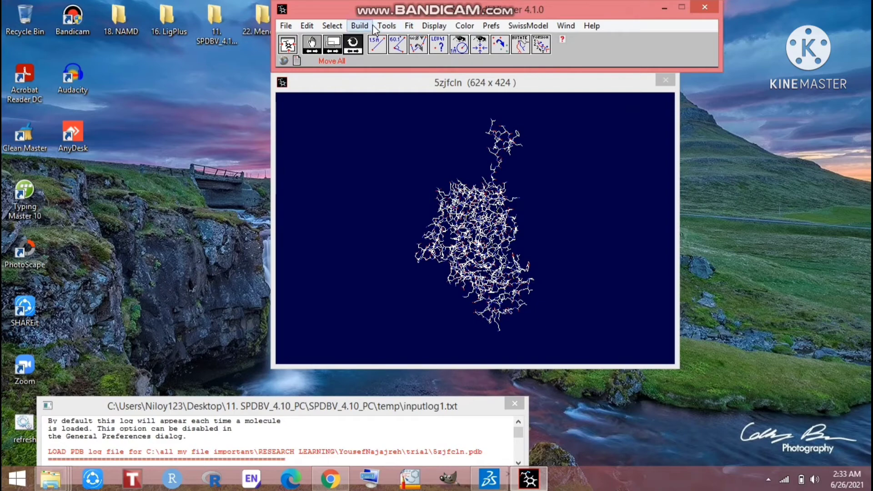
click(389, 30)
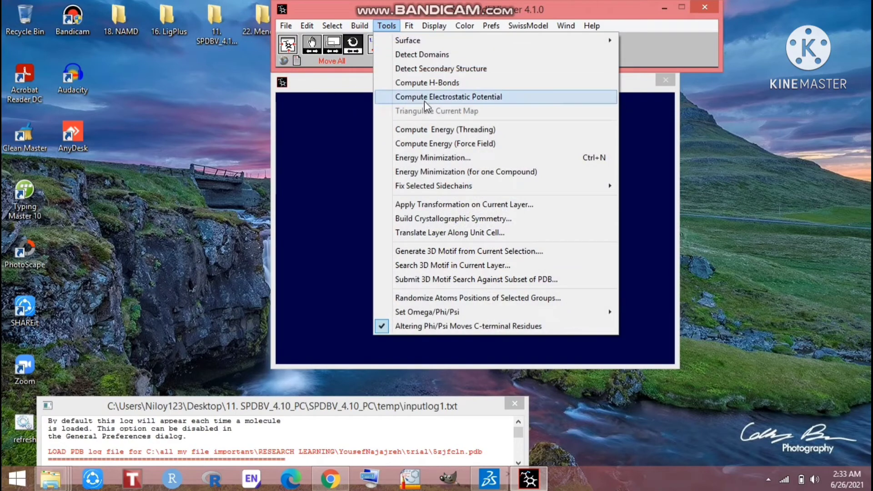
Run Energy Minimization and arrange the energy.E22 table and error_list1.txt windows.
click(463, 159)
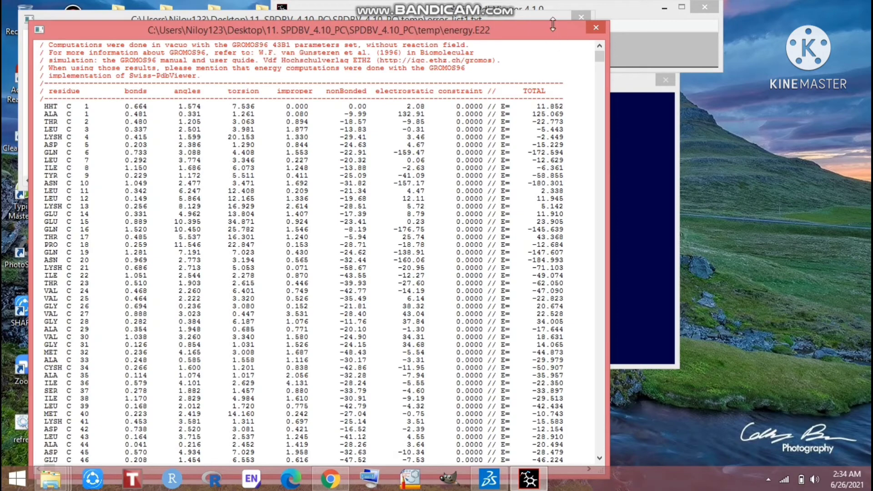
drag(414, 31, 425, 9)
drag(605, 42, 606, 205)
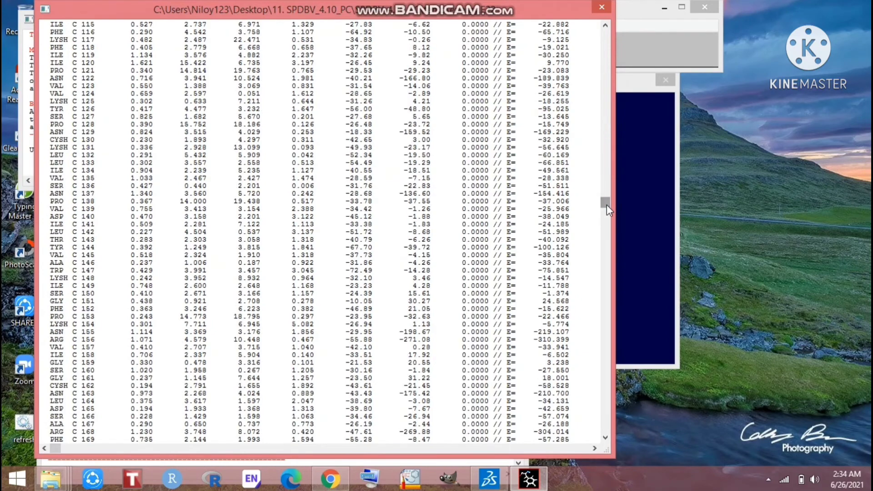
double_click(514, 7)
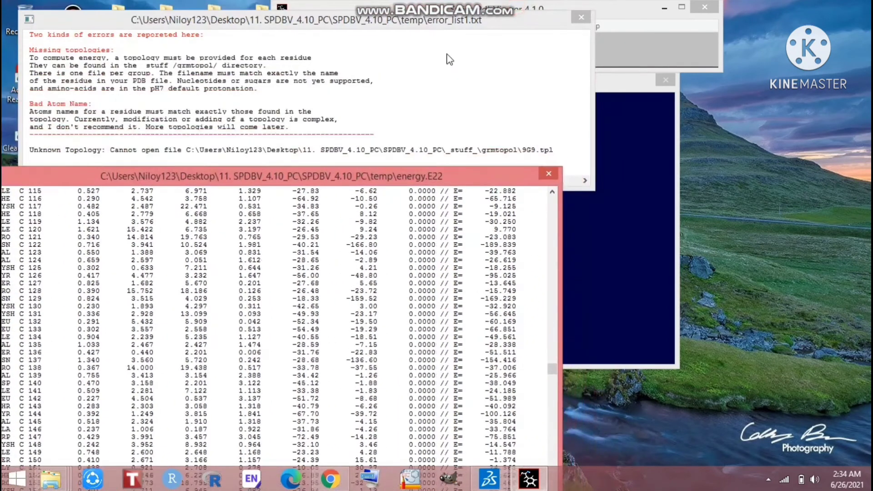
drag(443, 19, 465, 216)
click(367, 15)
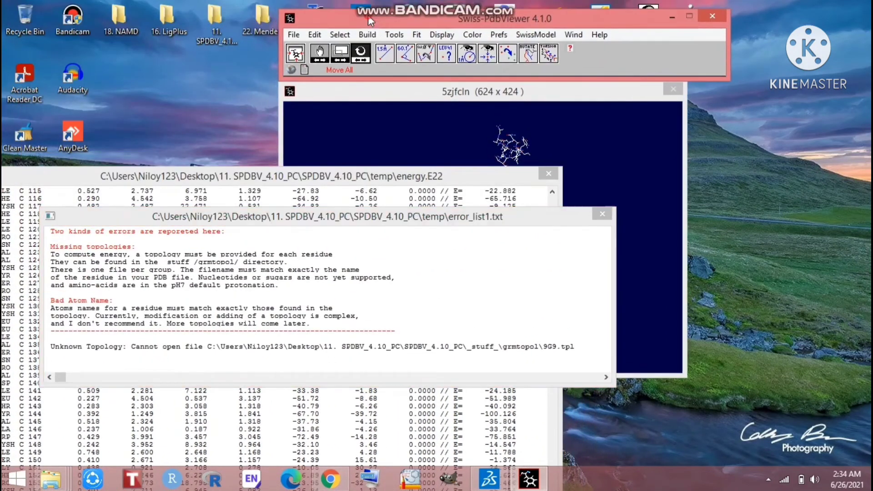
drag(367, 15, 383, 6)
Save the current layer as 5zjfswiss in the trial folder and quit Swiss-PdbViewer.
click(309, 25)
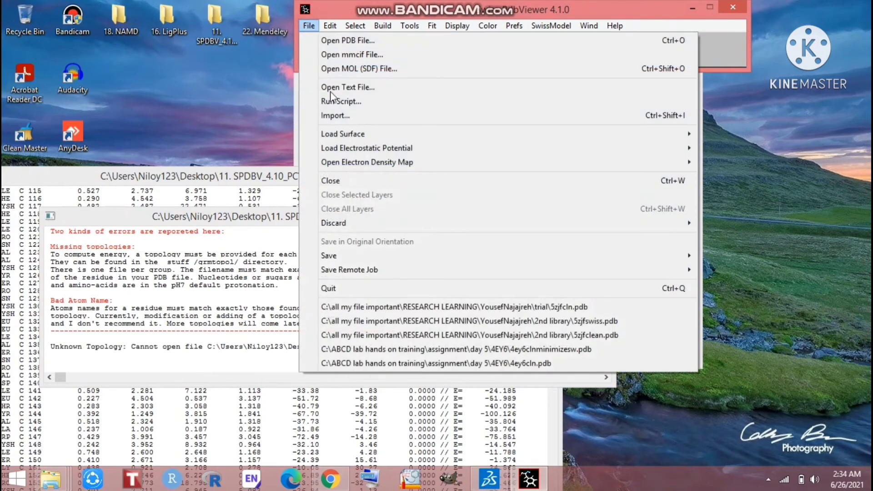
click(325, 255)
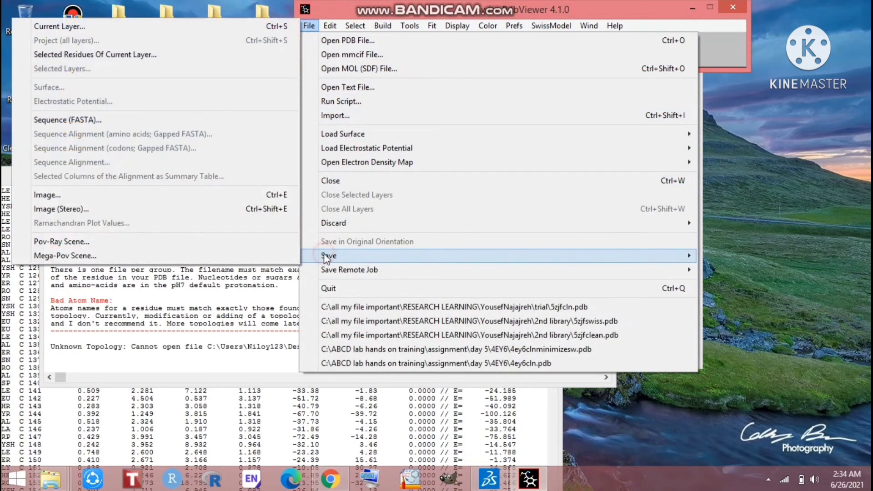
click(73, 26)
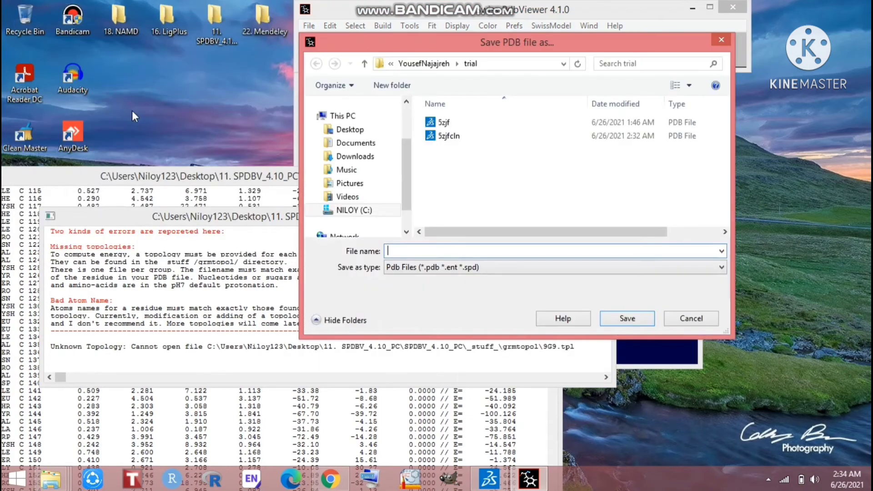
click(423, 250)
click(443, 122)
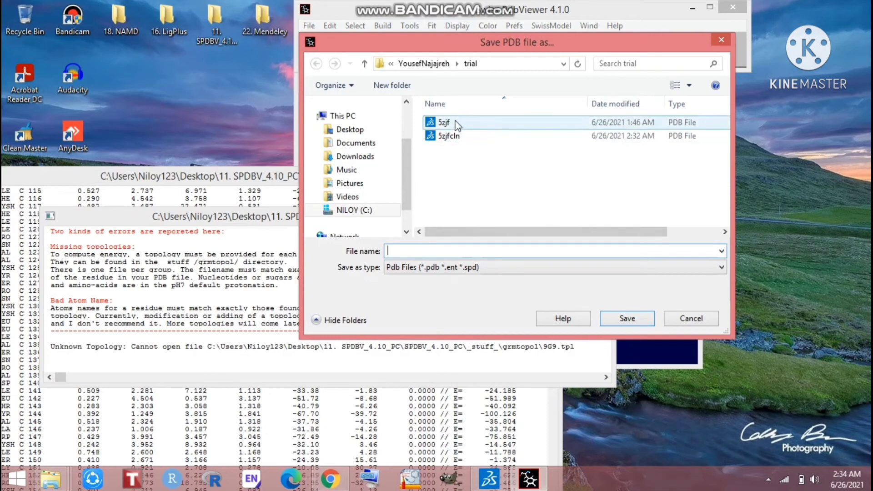
click(424, 251)
click(425, 251)
text(swiss)
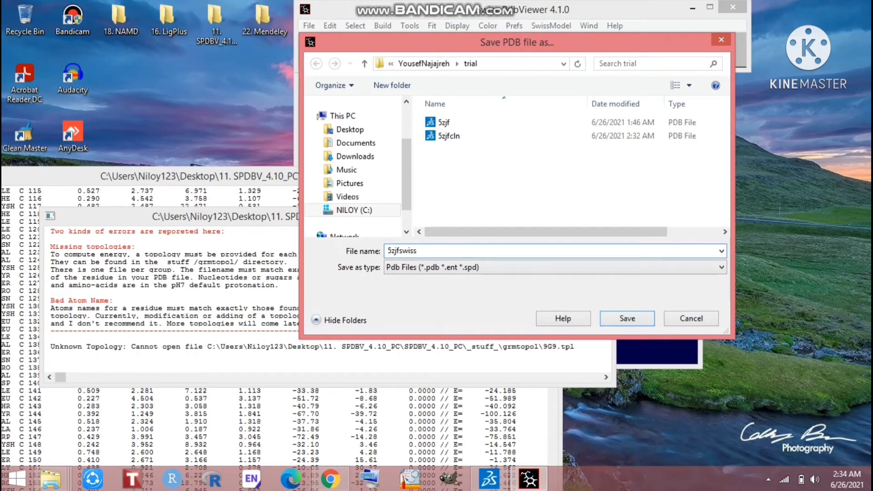
click(626, 318)
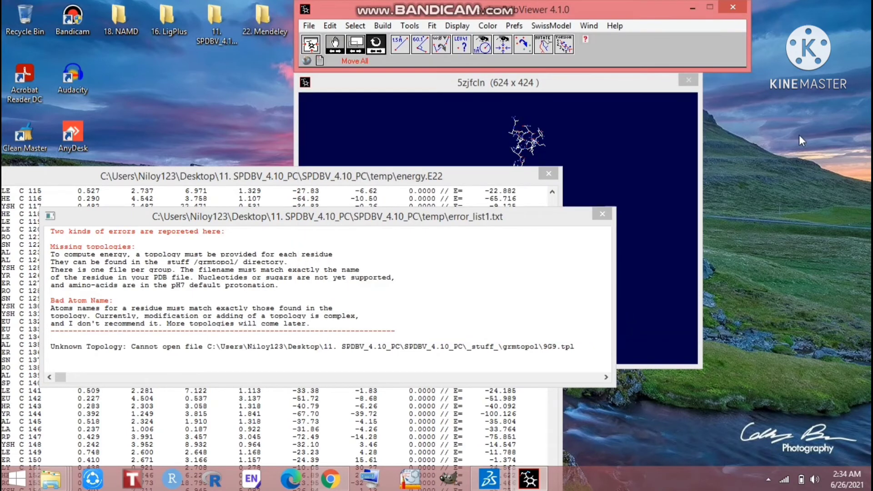
click(733, 7)
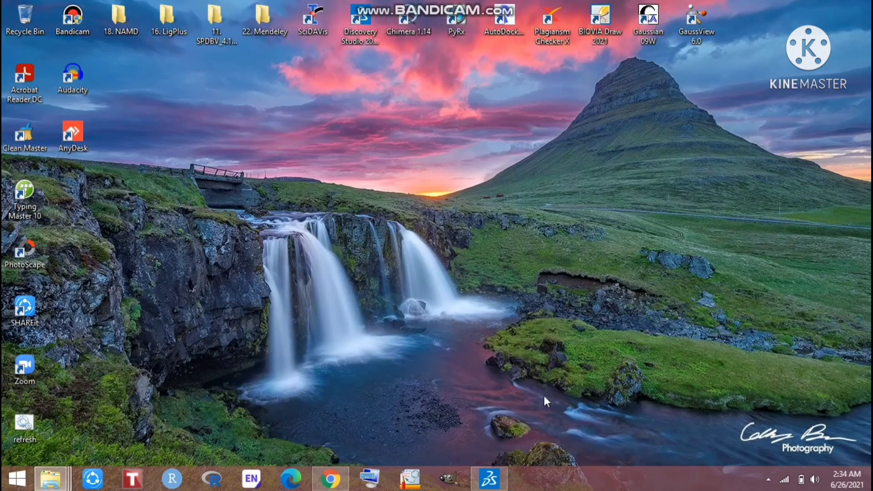
Close the 5zjfcln tab in Discovery Studio and open the 5zjfswiss file.
click(499, 473)
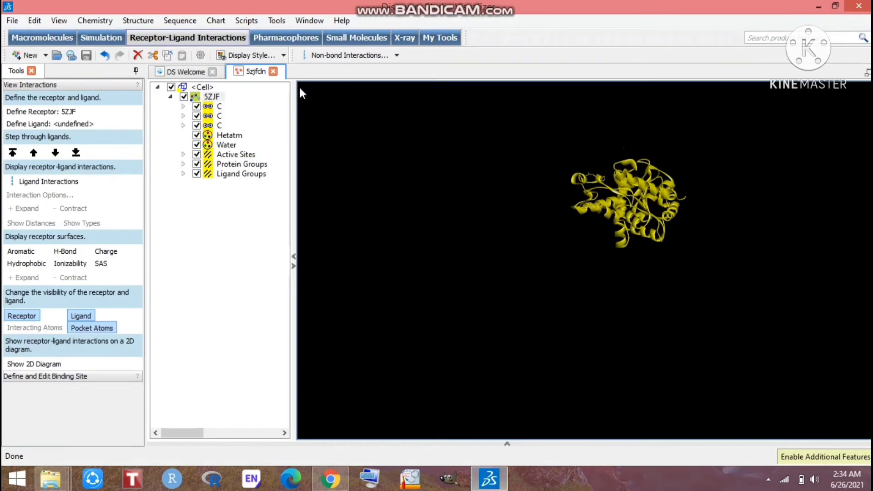
click(273, 71)
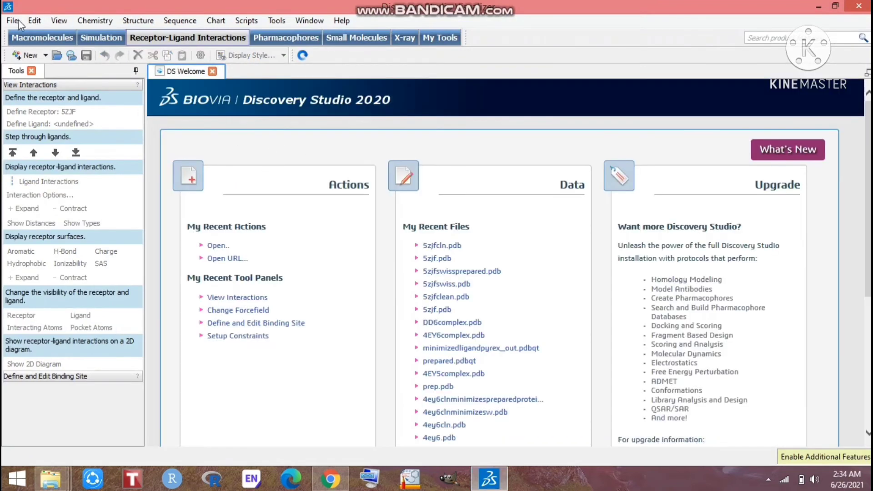
click(12, 21)
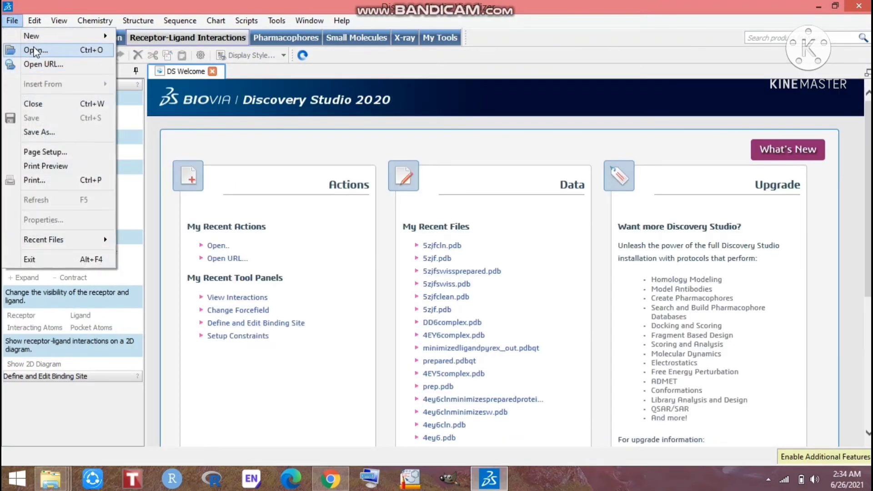
click(151, 148)
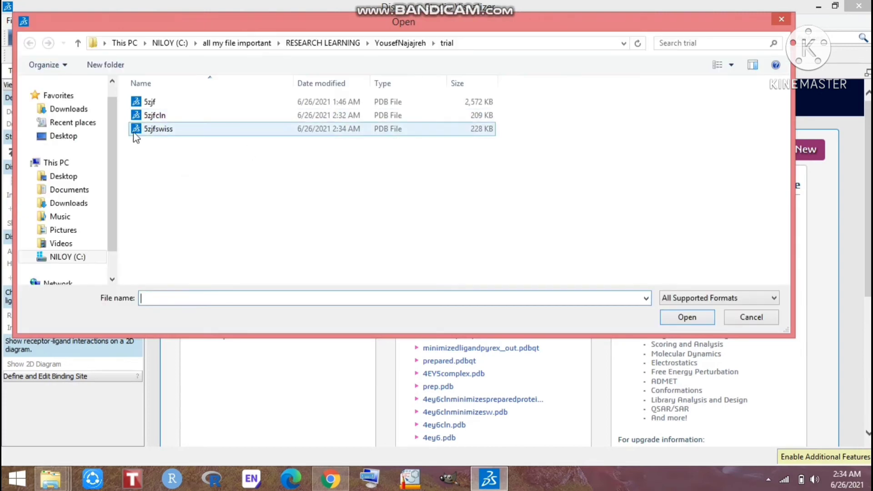
click(169, 131)
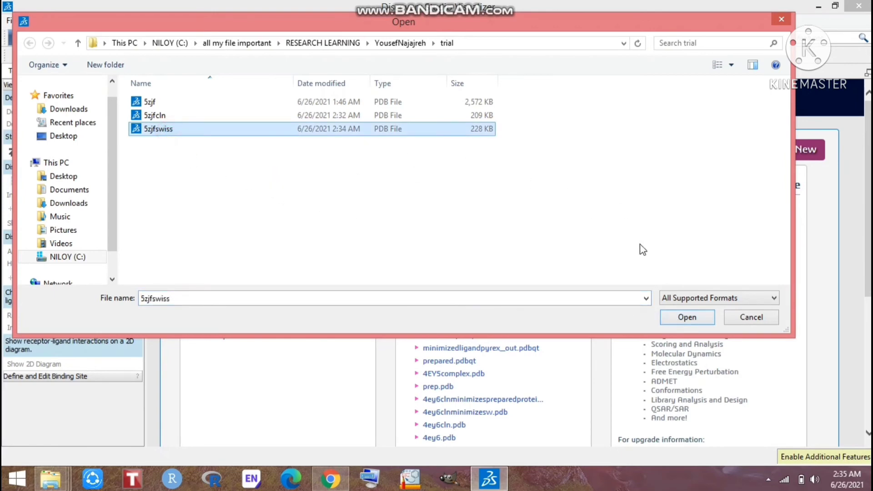
click(667, 316)
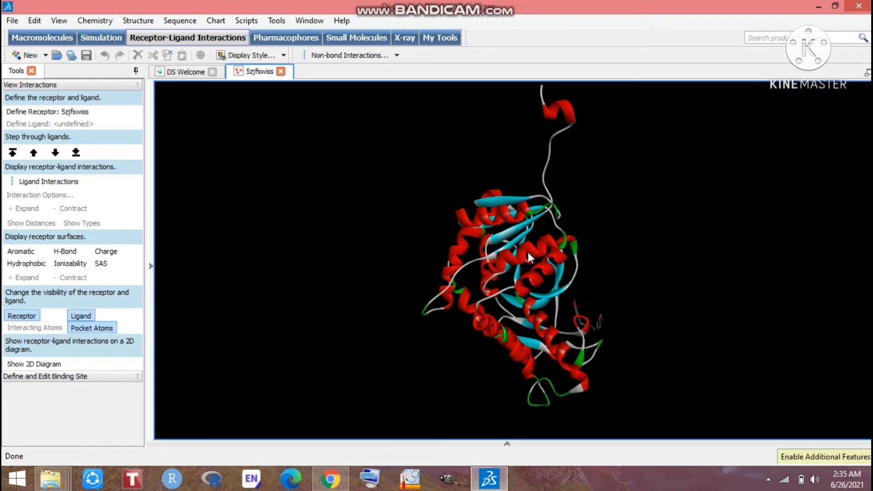
Reveal the Hierarchy tree and rotate the 5zjfswiss model to inspect it.
right_drag(677, 250, 169, 273)
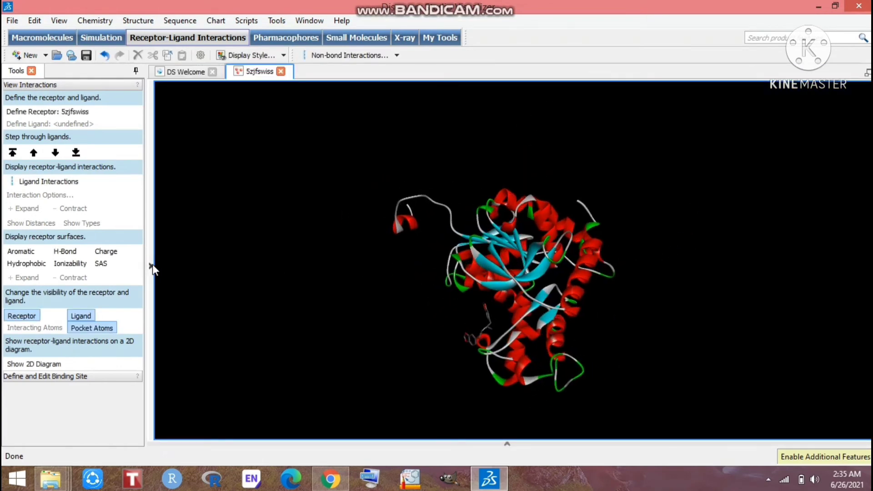
click(151, 265)
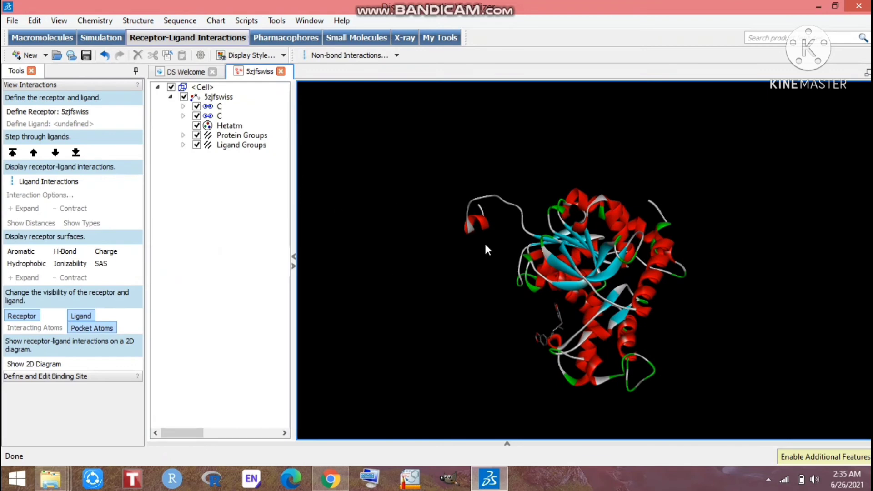
right_drag(450, 317, 602, 288)
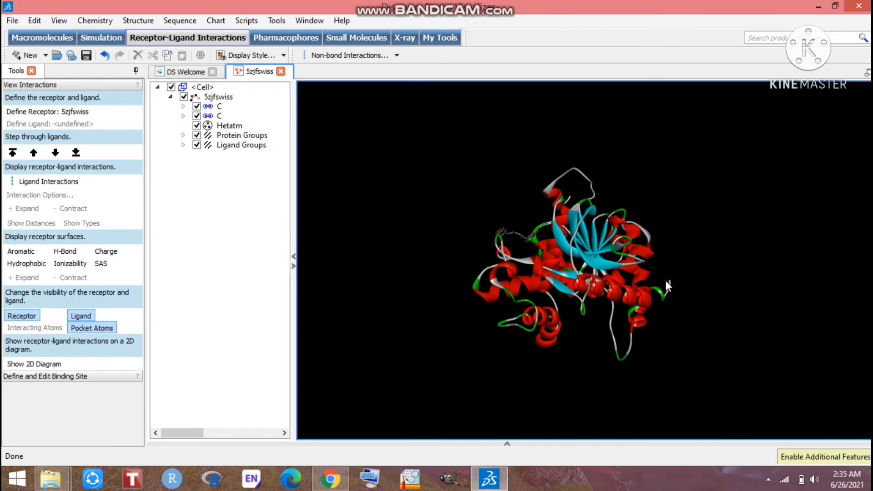
right_drag(710, 300, 592, 298)
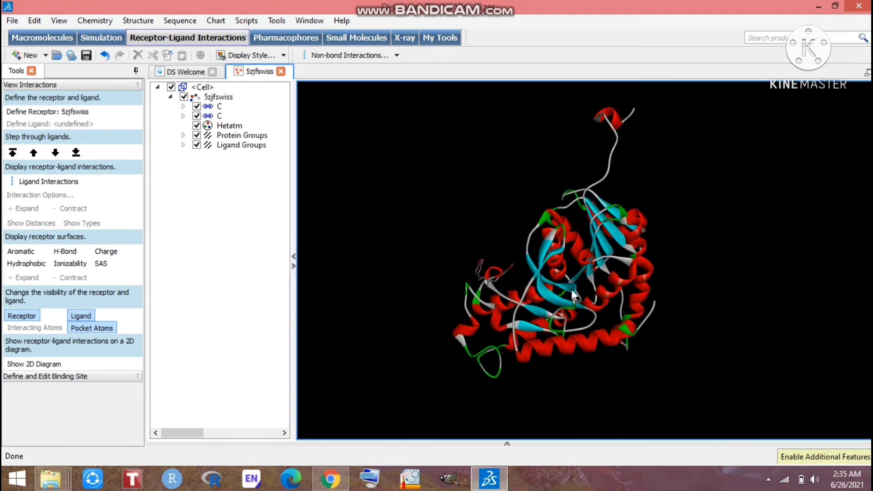
right_drag(476, 222, 662, 282)
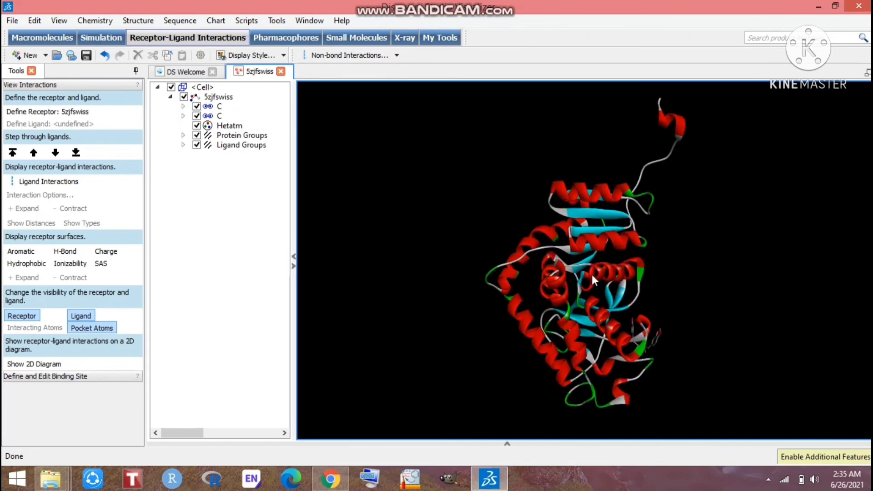
right_drag(456, 219, 379, 216)
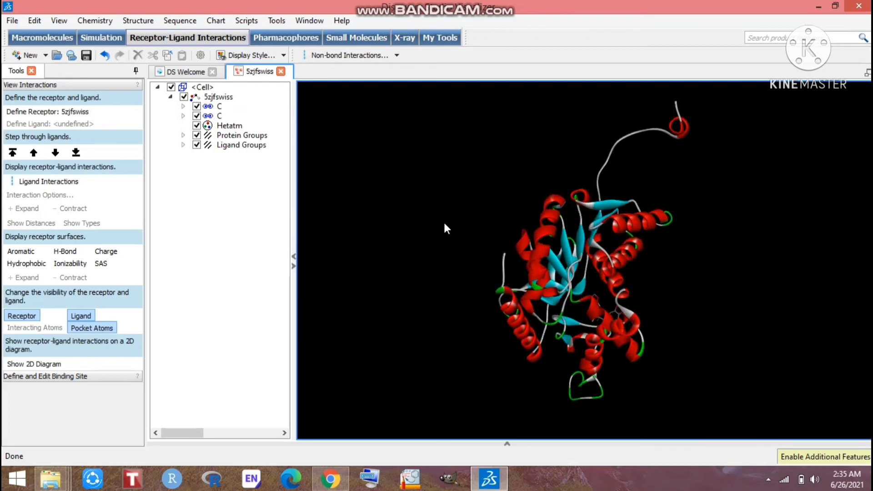
Expand and collapse the first chain C, then select Ligand Groups.
click(183, 106)
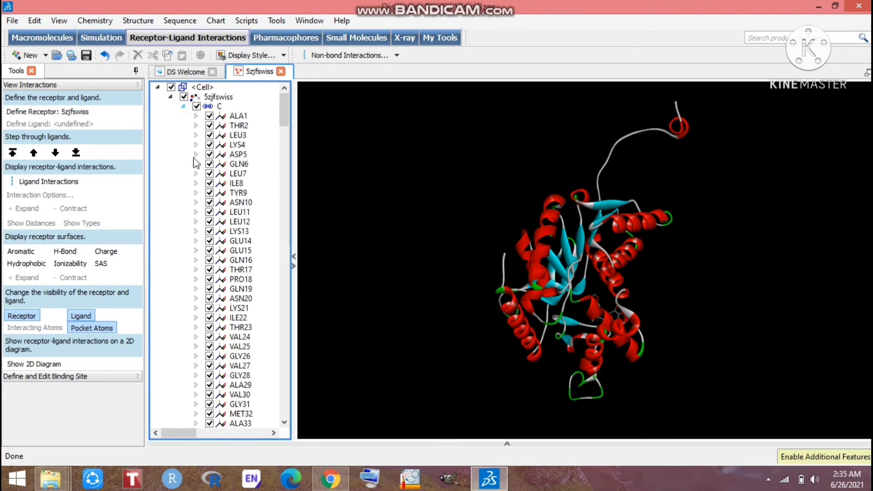
click(182, 106)
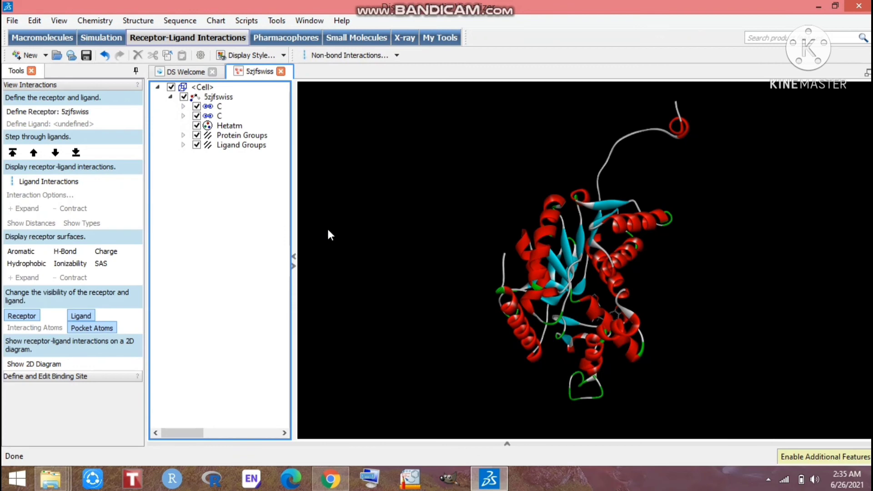
click(230, 147)
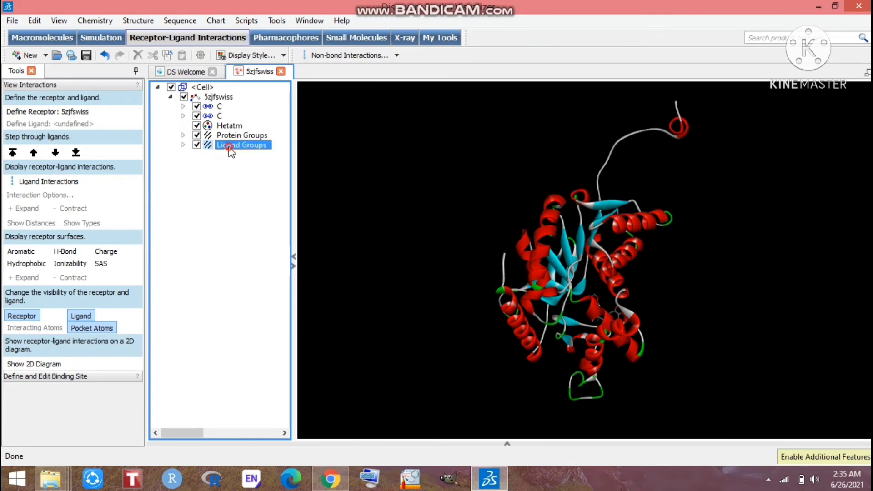
Delete the ligand groups, heteroatoms and second chain C, then select the 5zjfswiss molecule.
drag(473, 208, 504, 272)
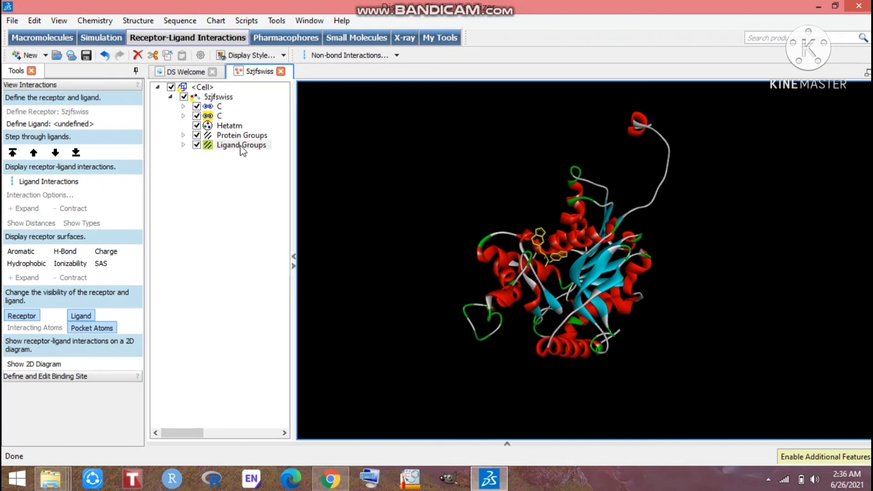
click(137, 56)
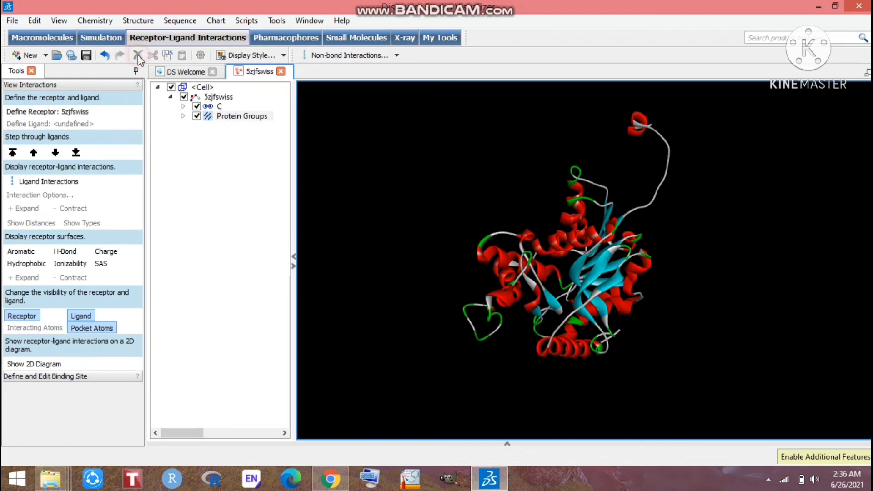
right_drag(402, 156, 311, 176)
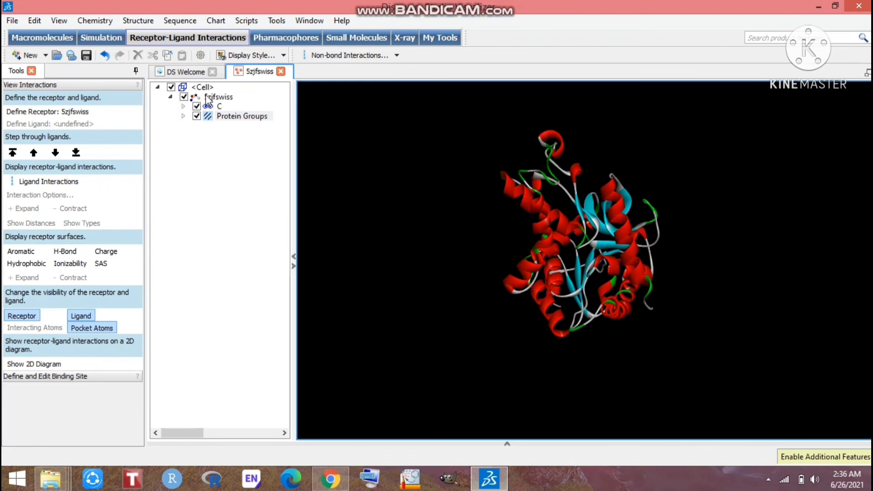
click(218, 97)
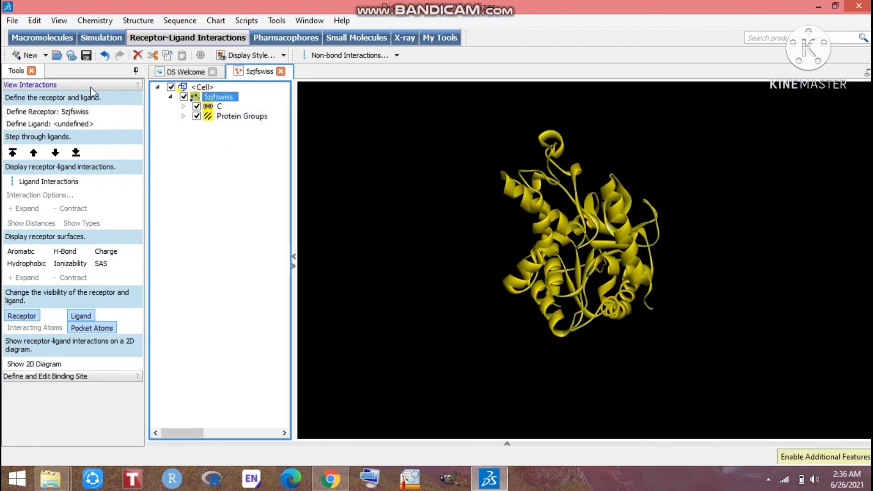
Start saving the cleaned structure in the trial folder as a Protein Data Bank file, with the file name field ready for editing.
click(13, 20)
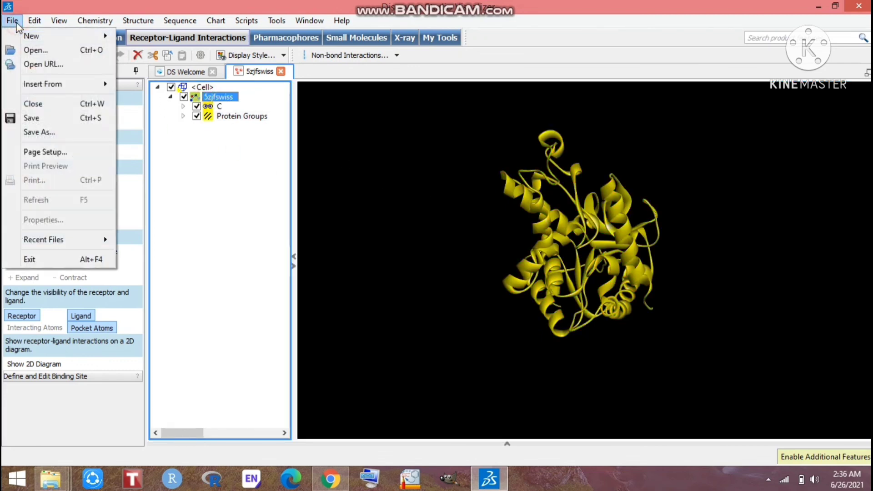
click(28, 130)
click(140, 267)
click(204, 266)
click(119, 319)
click(170, 248)
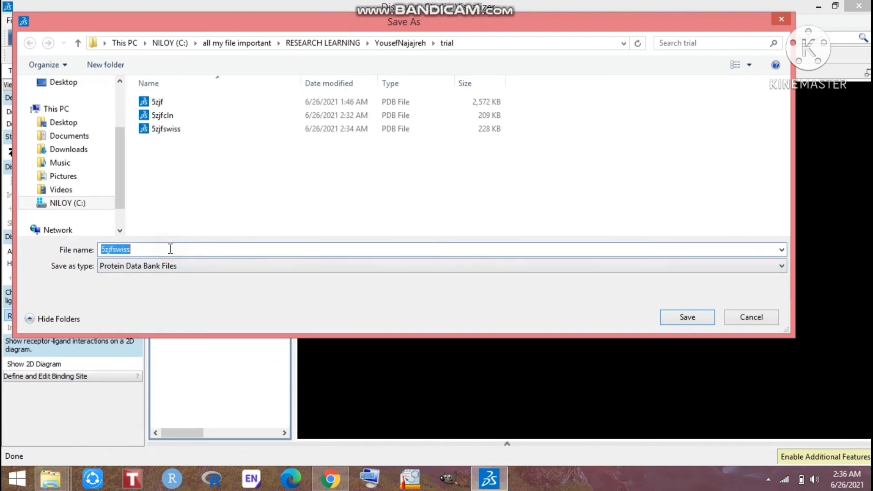
click(171, 249)
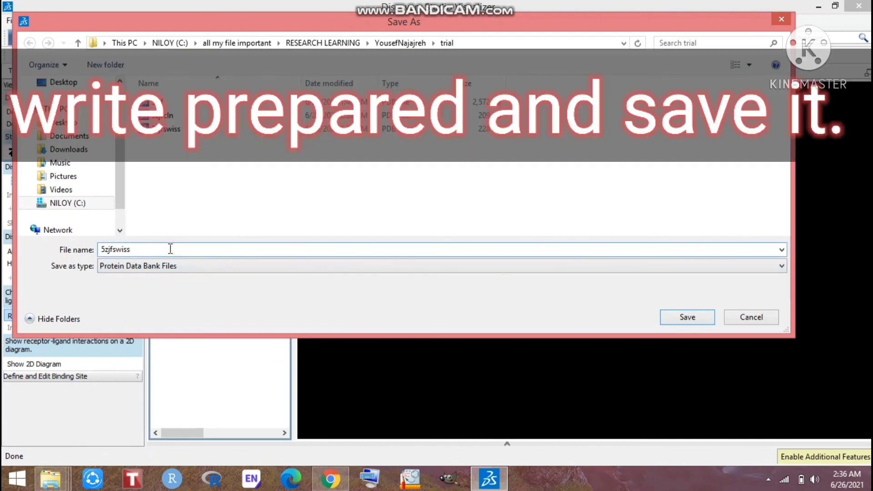